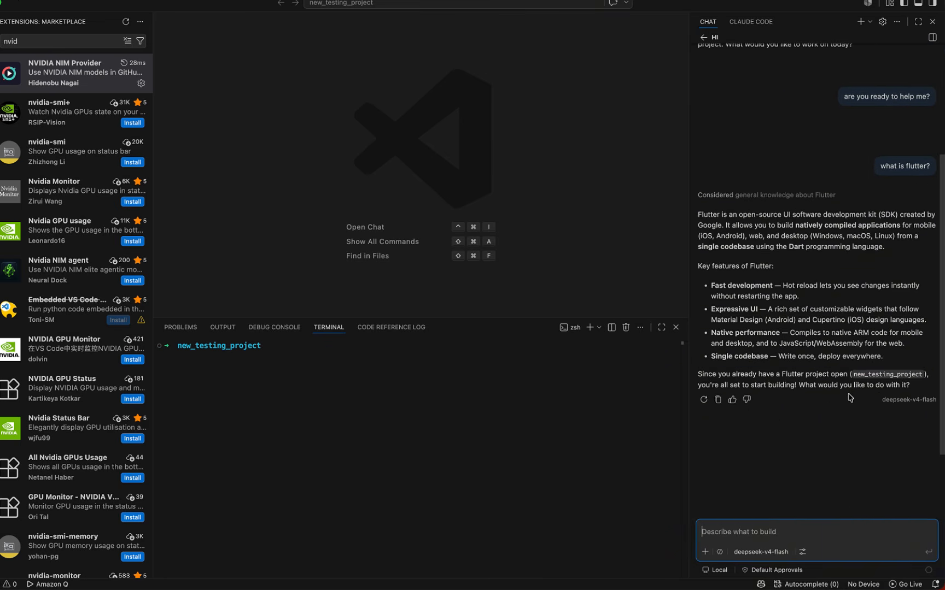
{"action": "scroll", "coordinate": [861, 350], "scroll_direction": "up", "scroll_amount": 5}
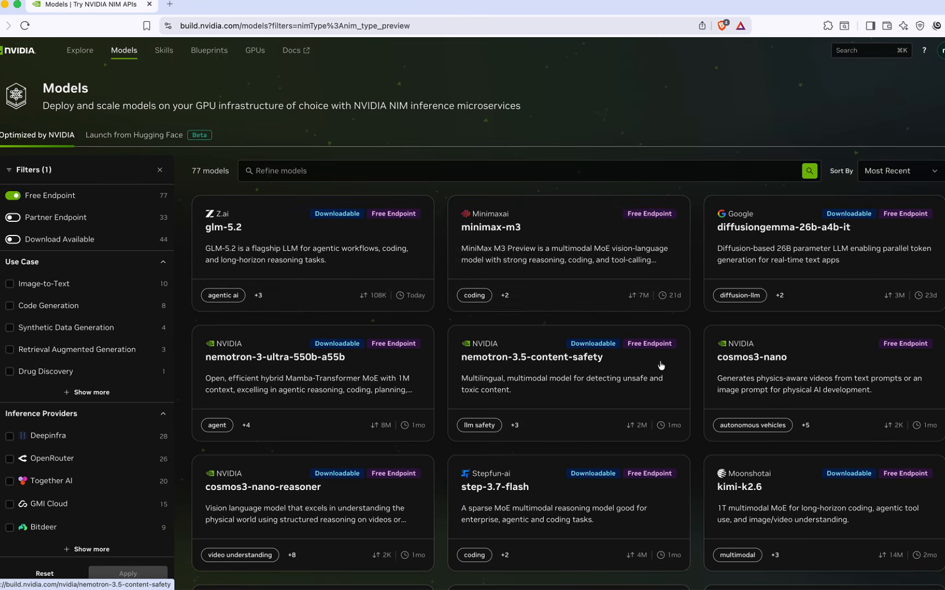
{"action": "scroll", "coordinate": [622, 445], "scroll_direction": "down", "scroll_amount": 2}
{"action": "scroll", "coordinate": [620, 446], "scroll_direction": "down", "scroll_amount": 5}
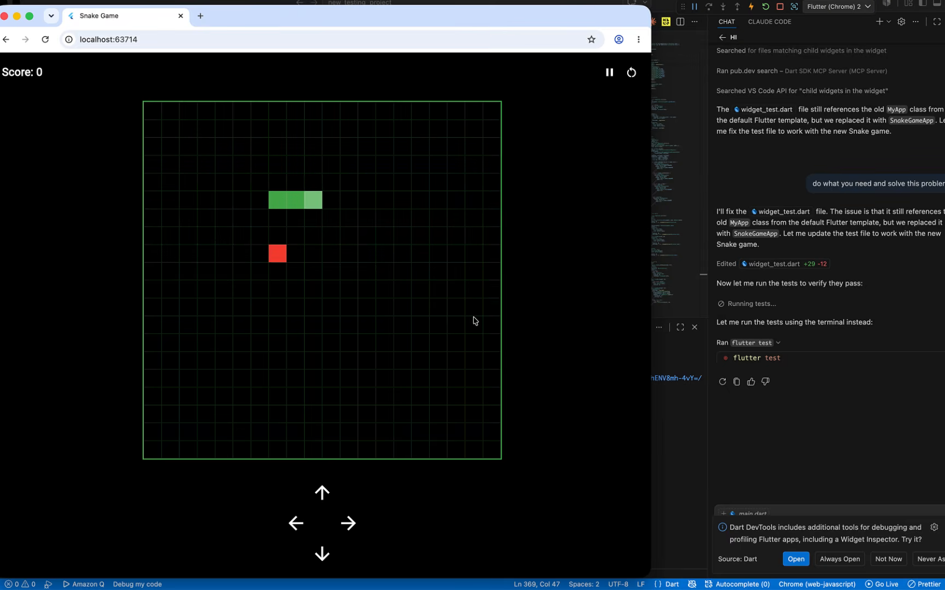
Step: Test the Snake game by steering the snake to the red food squares, including its pause and restart controls
{"action": "key", "text": "Down"}
{"action": "key", "text": "Left"}
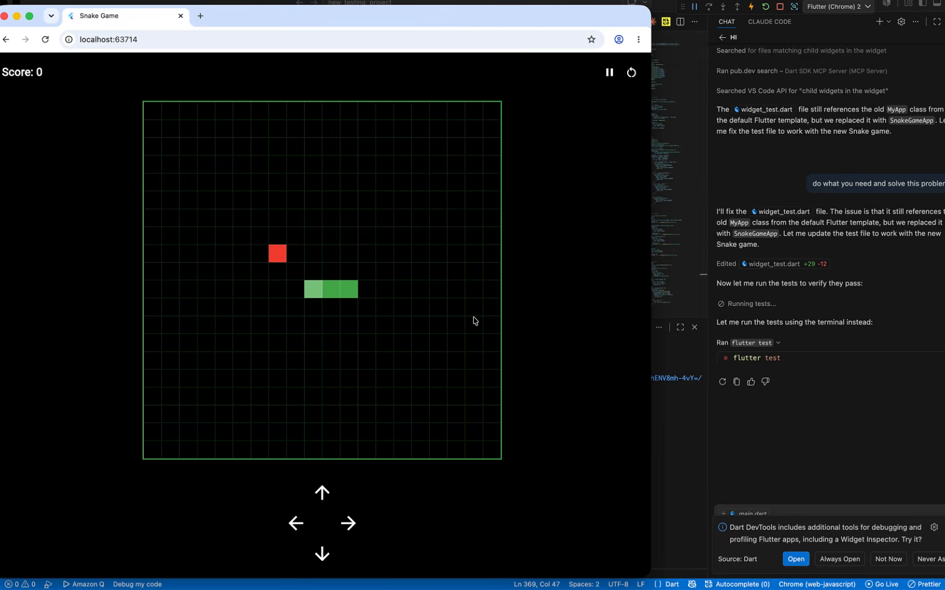
{"action": "key", "text": "Up"}
{"action": "key", "text": "Right"}
{"action": "key", "text": "Down"}
{"action": "key", "text": "Right"}
{"action": "key", "text": "Up"}
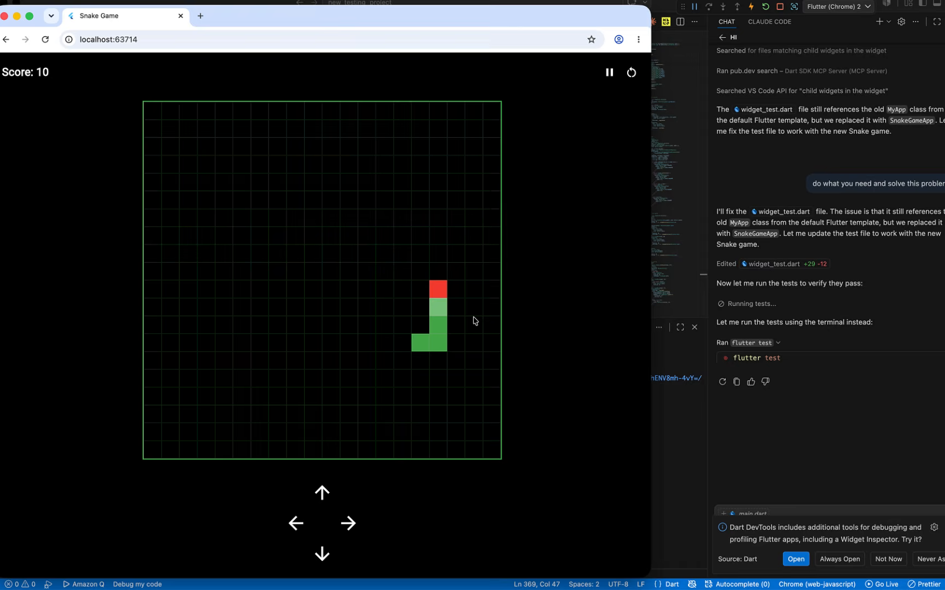
{"action": "key", "text": "Left"}
{"action": "key", "text": "Down"}
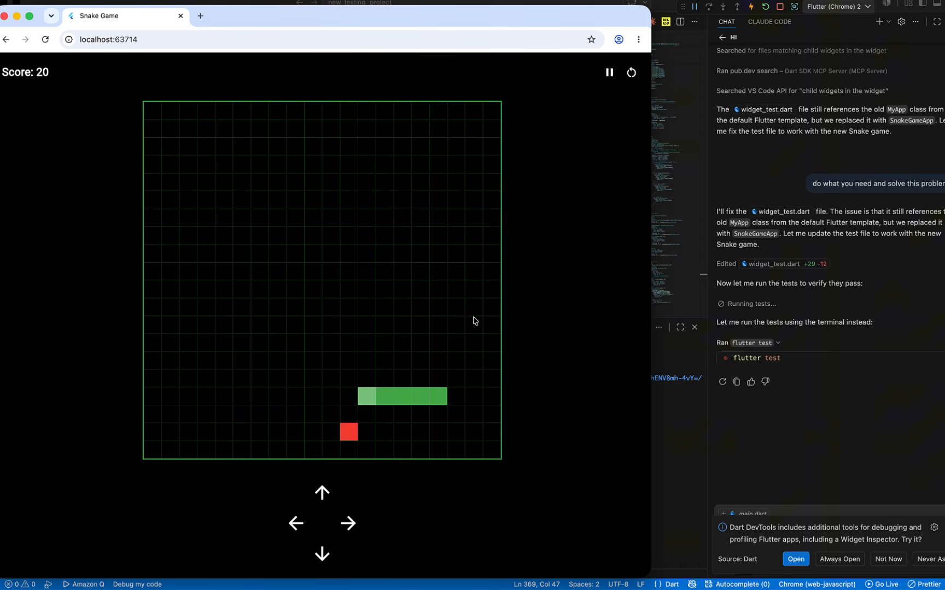
{"action": "key", "text": "Down"}
{"action": "key", "text": "Right"}
{"action": "key", "text": "Down"}
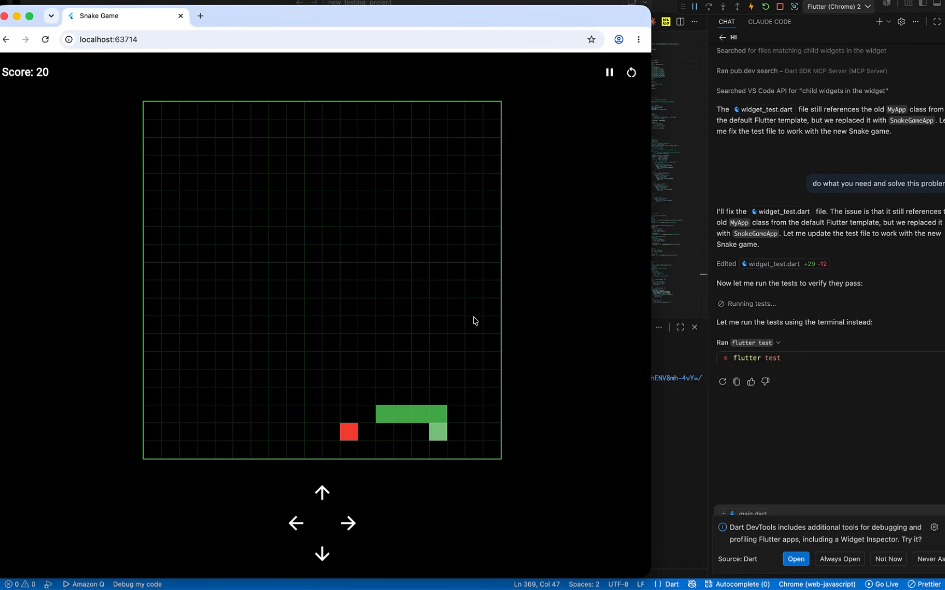
{"action": "key", "text": "Left"}
{"action": "key", "text": "Up"}
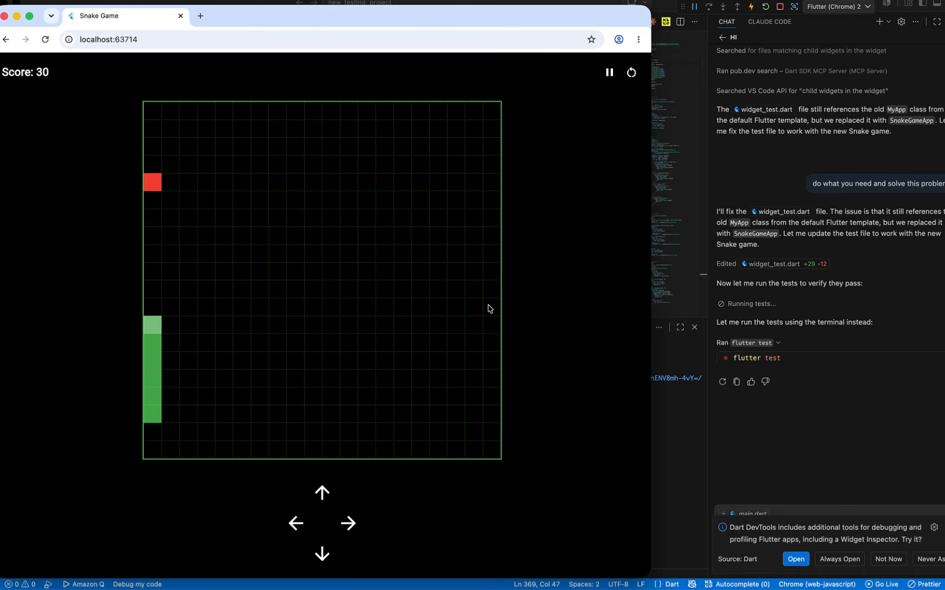
{"action": "left_click", "coordinate": [609, 72]}
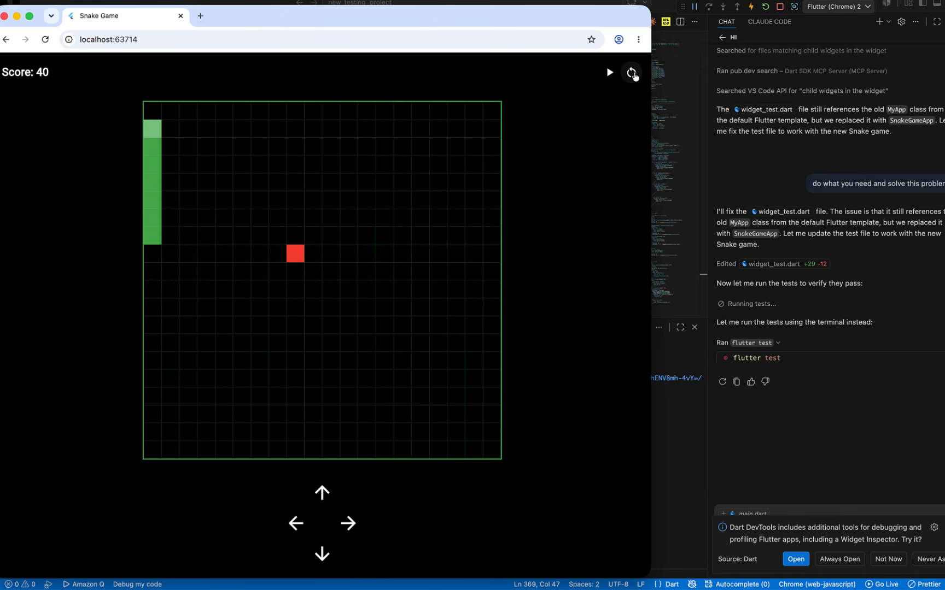
{"action": "left_click", "coordinate": [631, 73]}
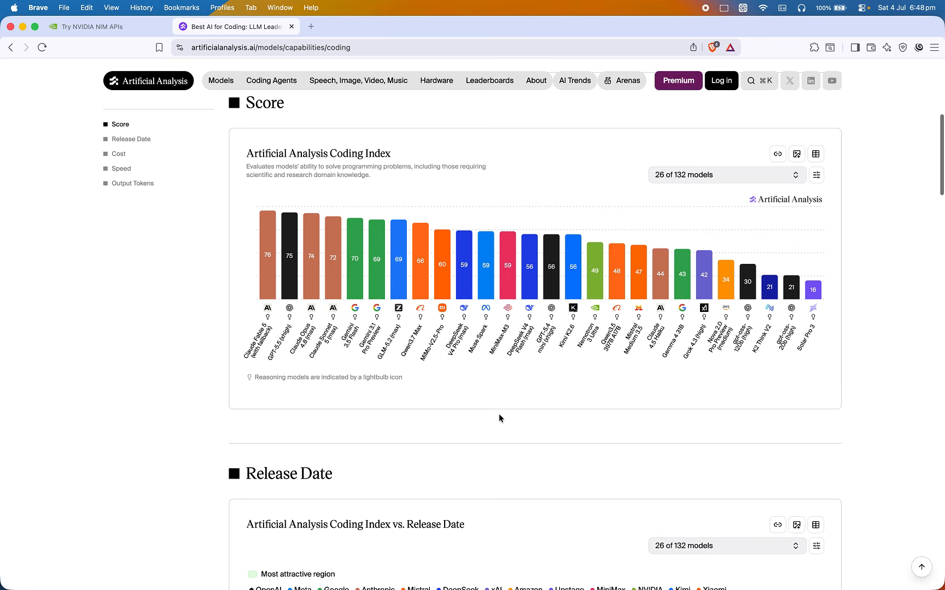
Step: Close the open browser tabs and load build.nvidia.com in a fresh tab
{"action": "scroll", "coordinate": [373, 382], "scroll_direction": "up", "scroll_amount": 5}
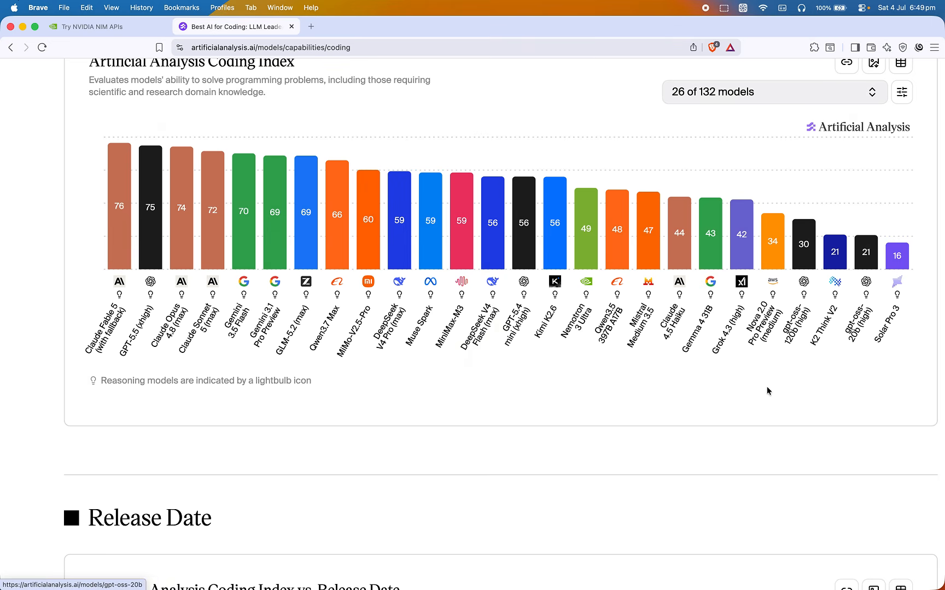
{"action": "scroll", "coordinate": [736, 400], "scroll_direction": "down", "scroll_amount": 5}
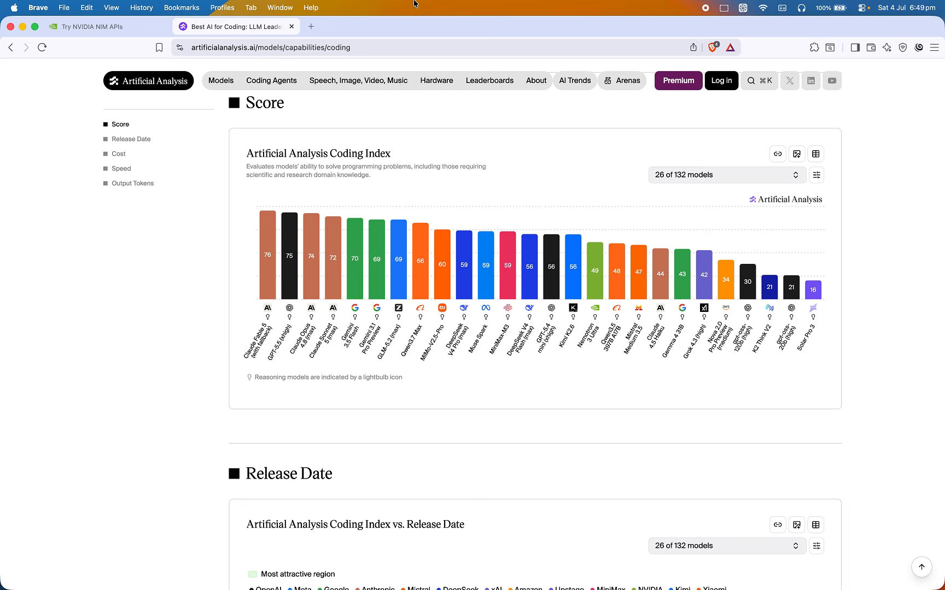
{"action": "left_click", "coordinate": [292, 26]}
{"action": "key", "text": "super+w"}
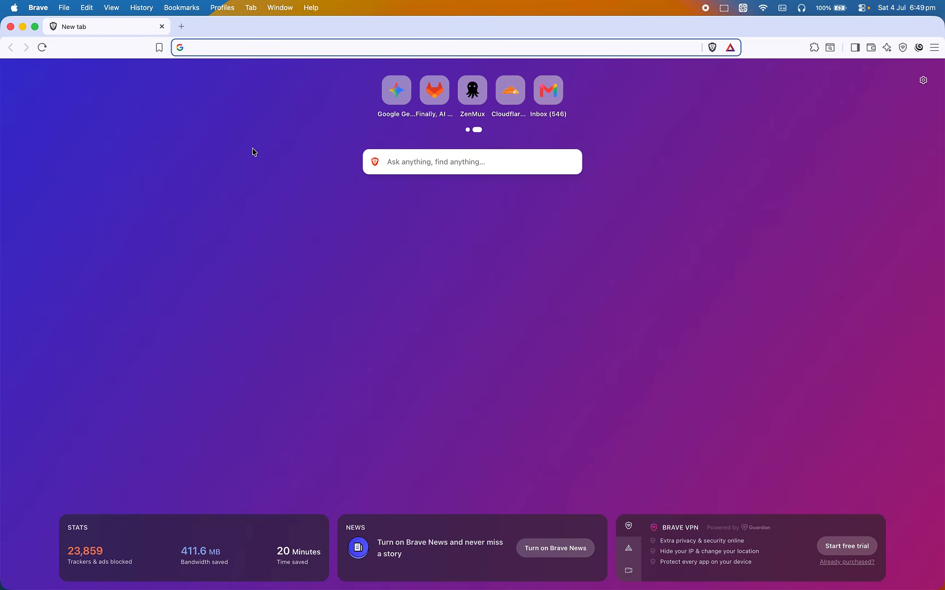
{"action": "type", "text": "build.nvidia.com"}
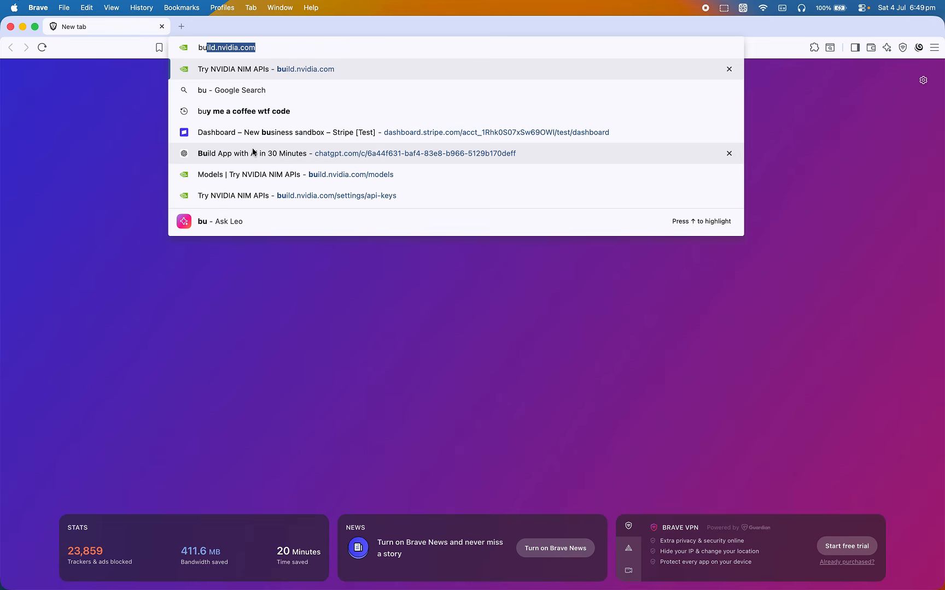
{"action": "key", "text": "Return"}
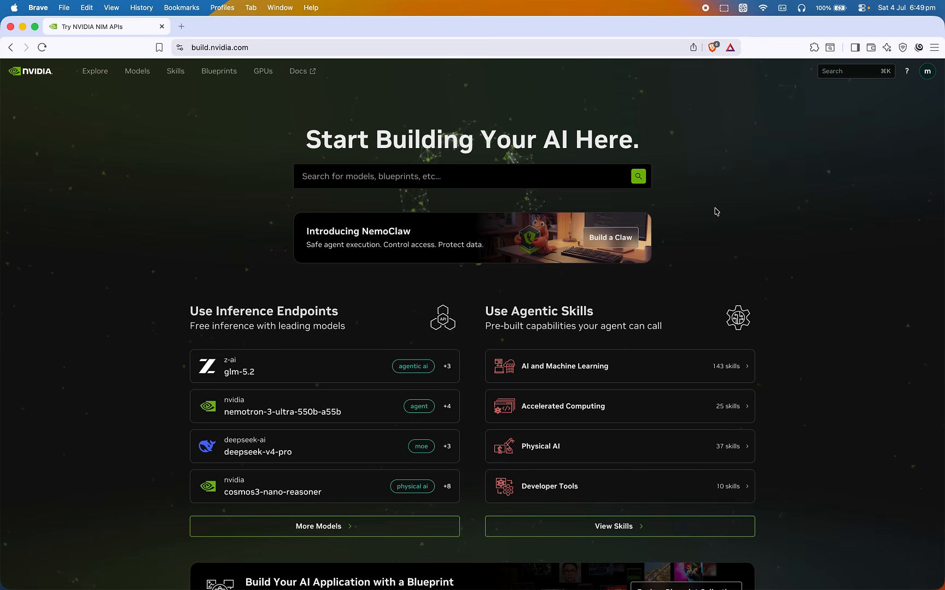
Step: Open the NVIDIA model catalog and apply the Free Endpoint filter
{"action": "left_click", "coordinate": [136, 73]}
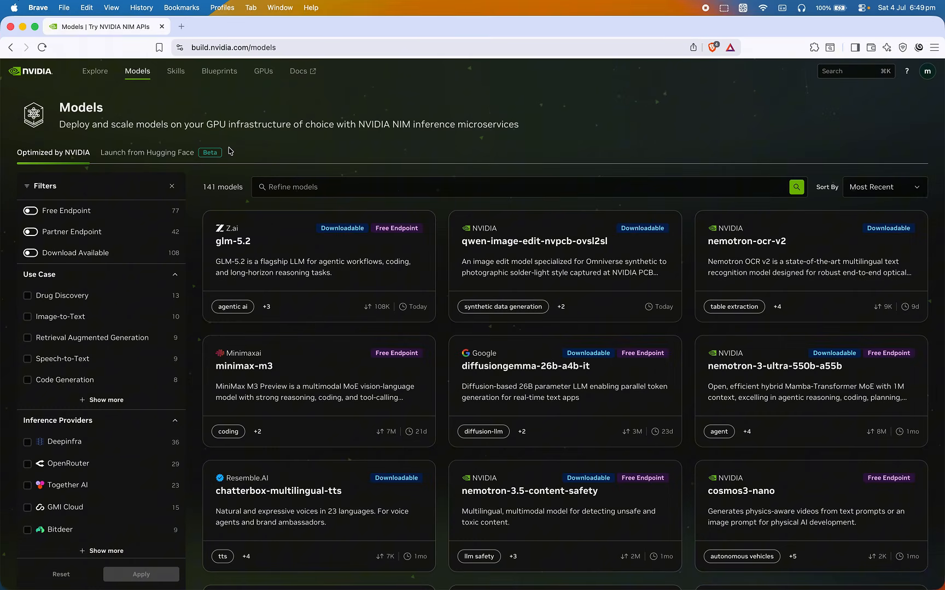
{"action": "left_click", "coordinate": [31, 211]}
{"action": "scroll", "coordinate": [117, 553], "scroll_direction": "down", "scroll_amount": 2}
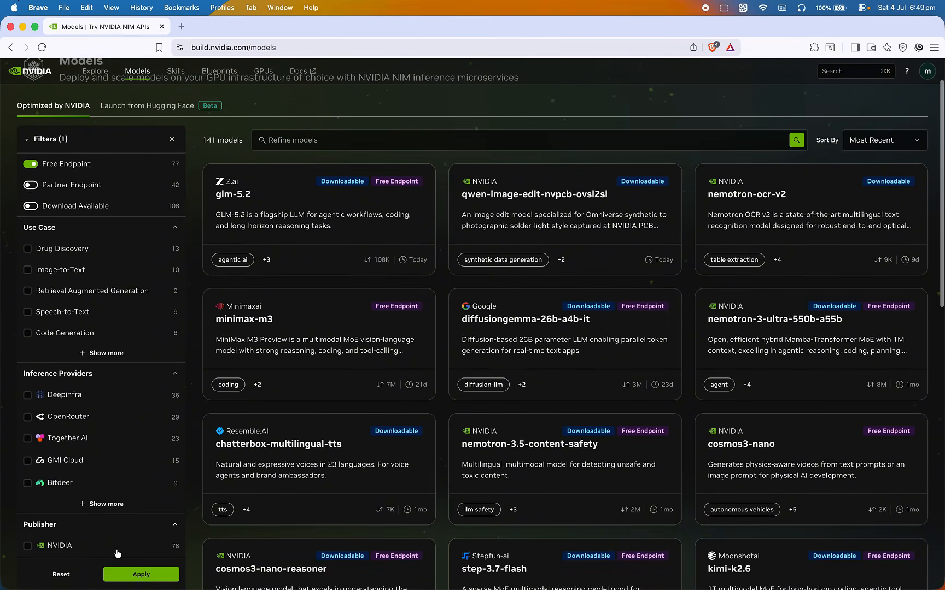
{"action": "left_click", "coordinate": [131, 578]}
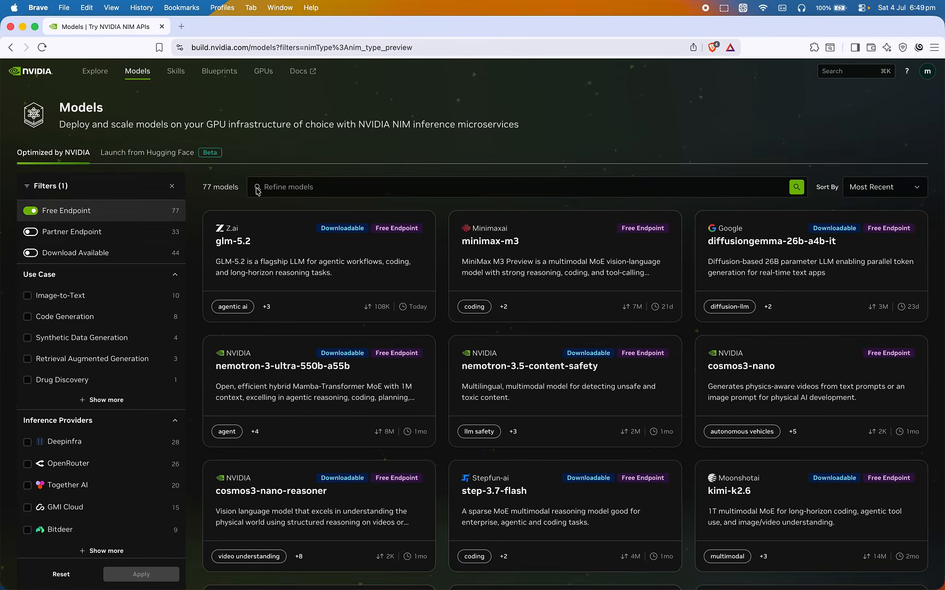
Step: Check the account's API rate limit and browse the first page of free-endpoint models
{"action": "left_click", "coordinate": [926, 71]}
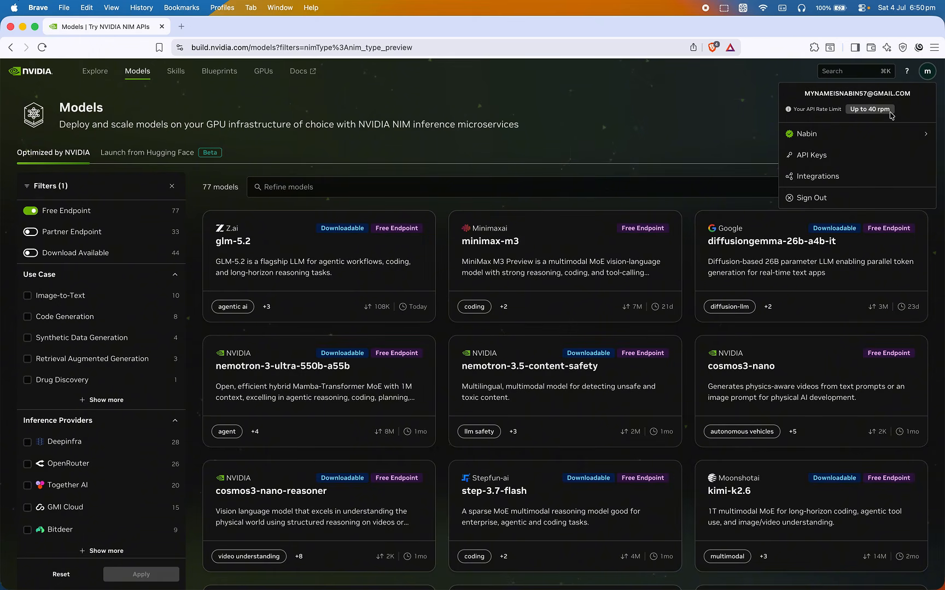
{"action": "left_click", "coordinate": [324, 205]}
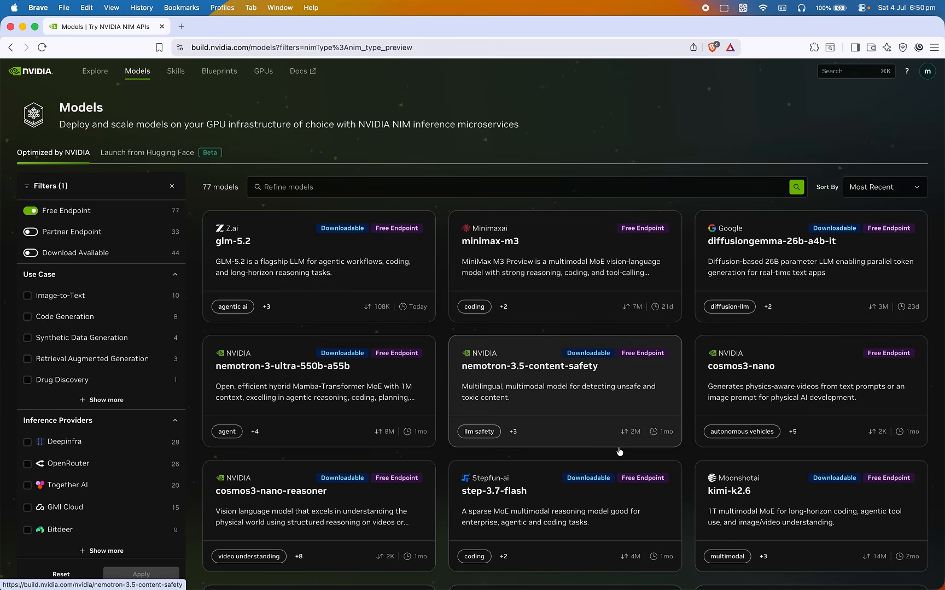
{"action": "scroll", "coordinate": [618, 449], "scroll_direction": "down", "scroll_amount": 5}
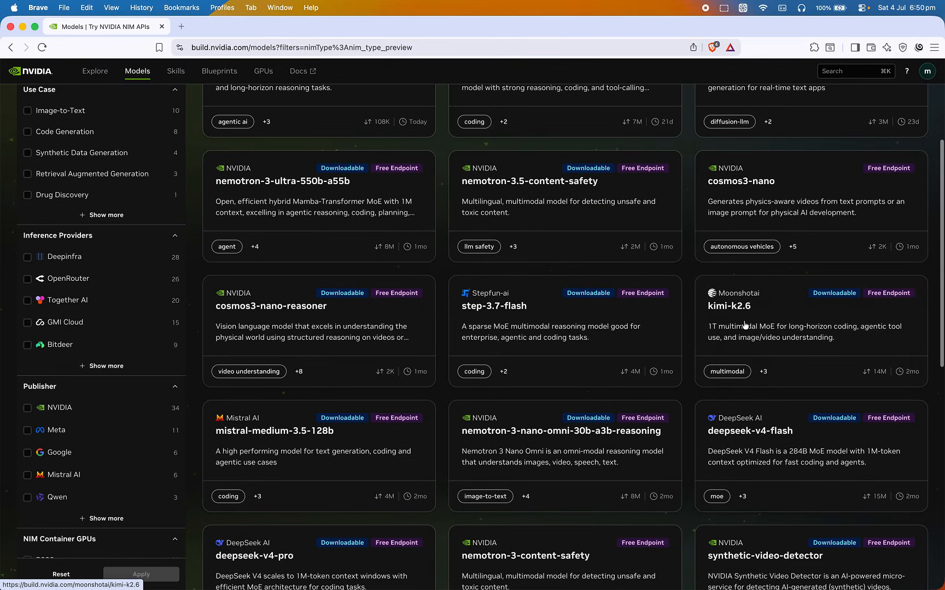
{"action": "scroll", "coordinate": [553, 418], "scroll_direction": "down", "scroll_amount": 10}
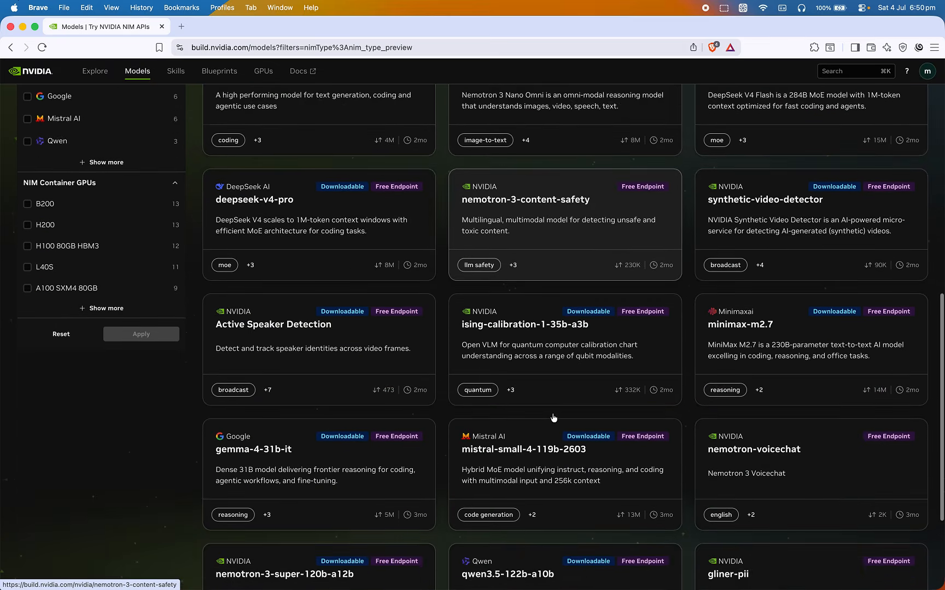
{"action": "scroll", "coordinate": [553, 419], "scroll_direction": "down", "scroll_amount": 5}
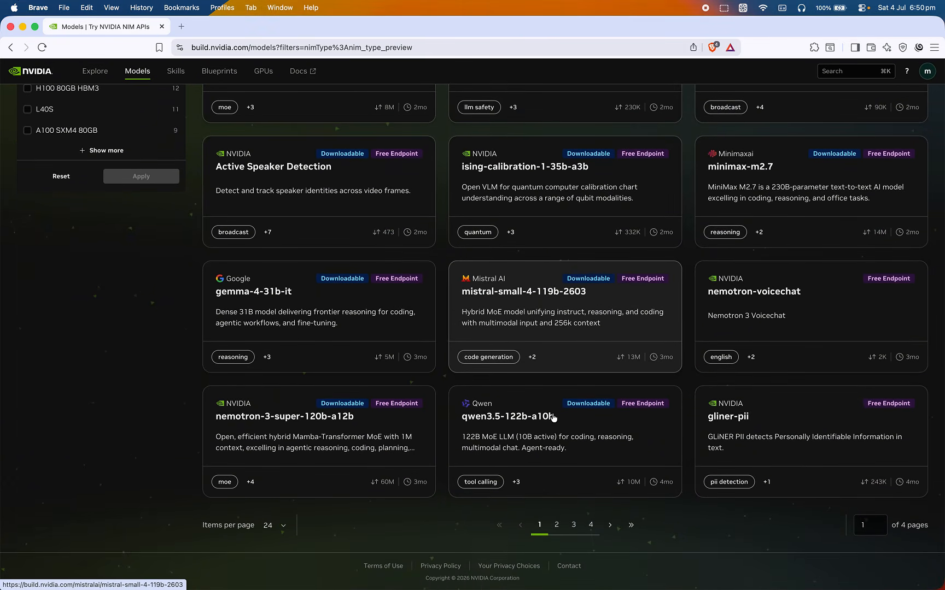
{"action": "scroll", "coordinate": [553, 418], "scroll_direction": "up", "scroll_amount": 20}
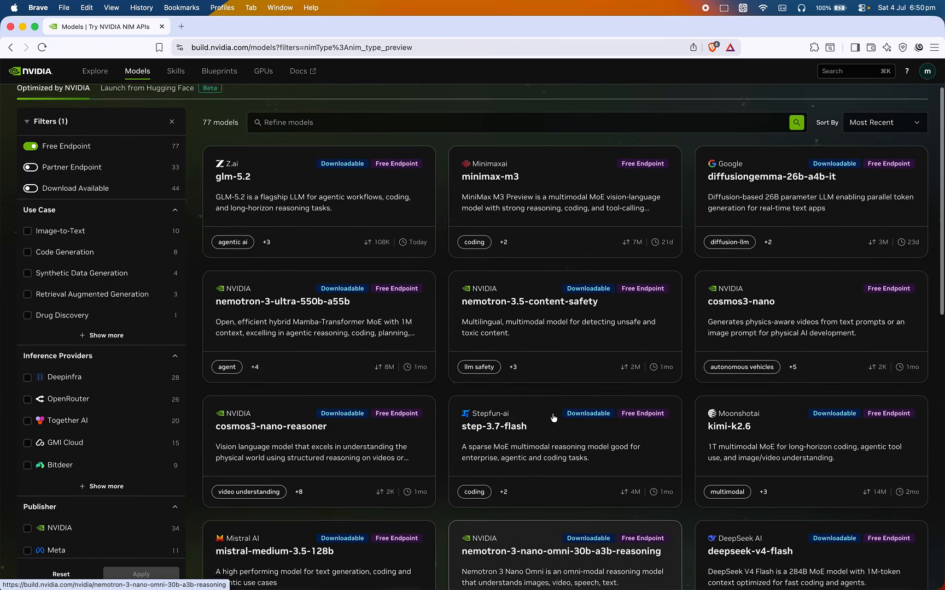
{"action": "scroll", "coordinate": [553, 418], "scroll_direction": "up", "scroll_amount": 2}
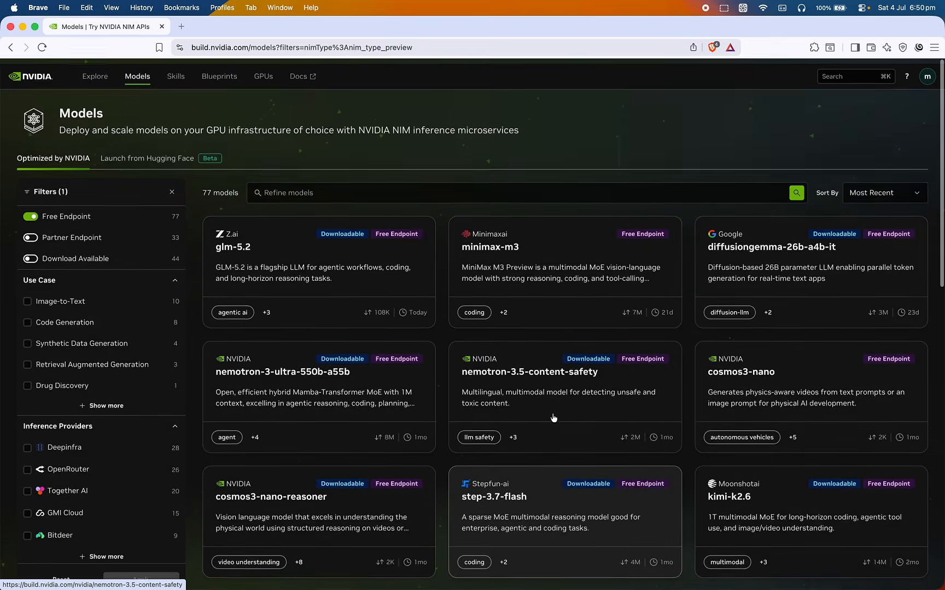
Step: Return to the NVIDIA Build home page and open the account's API Keys settings
{"action": "left_click", "coordinate": [45, 76]}
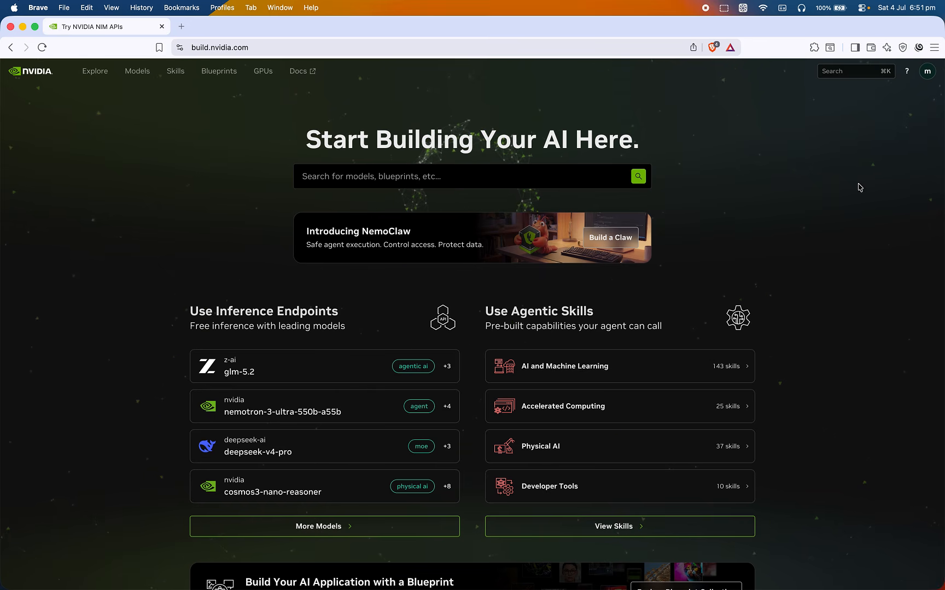
{"action": "left_click", "coordinate": [927, 73]}
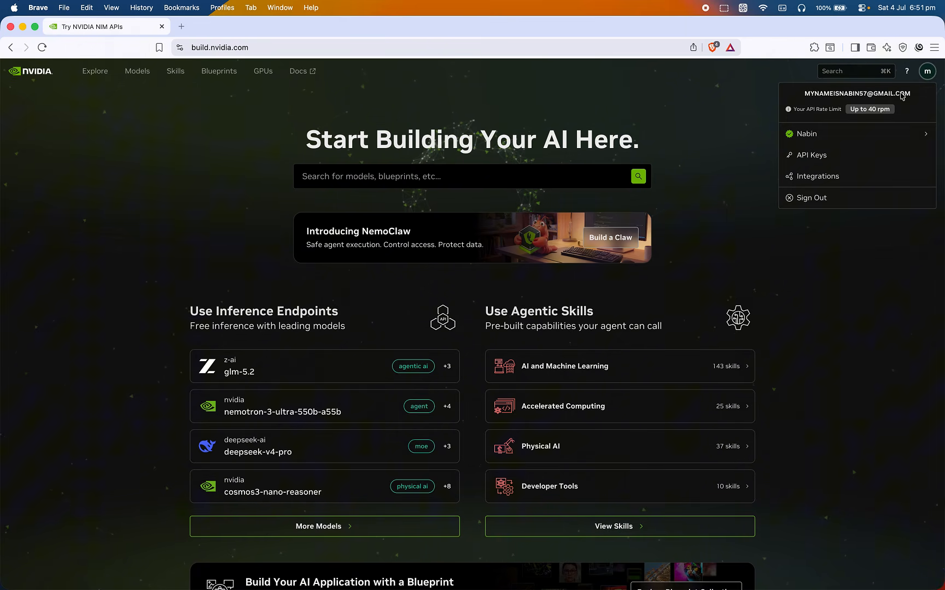
{"action": "left_click", "coordinate": [817, 159]}
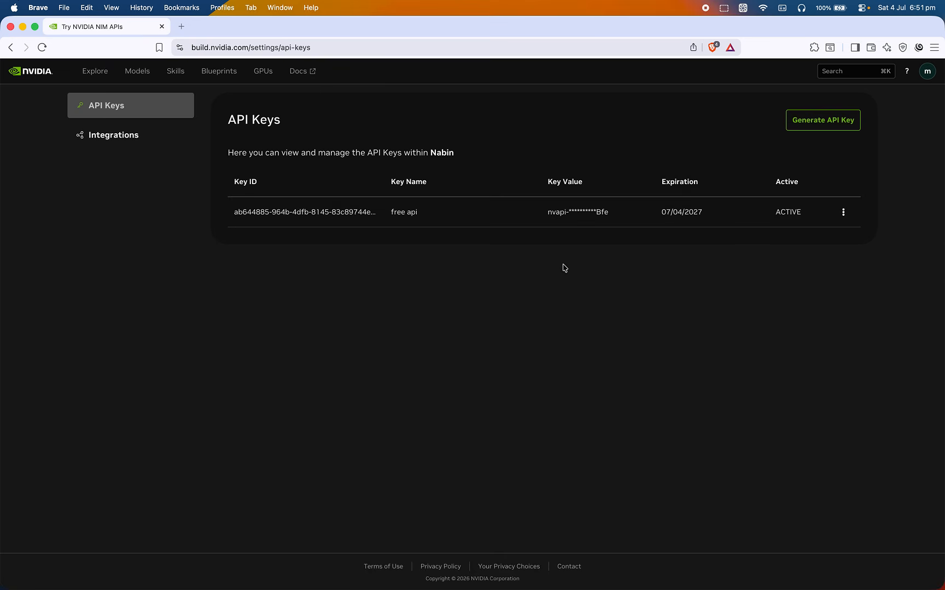
Step: Generate an API key named "free api" with an expiration of 1 hour
{"action": "left_click", "coordinate": [830, 127]}
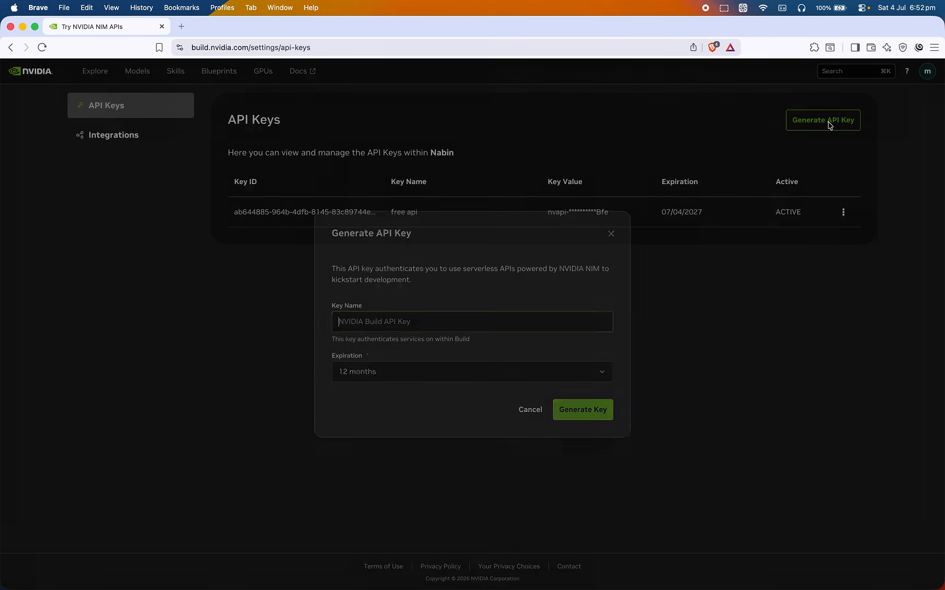
{"action": "type", "text": "f"}
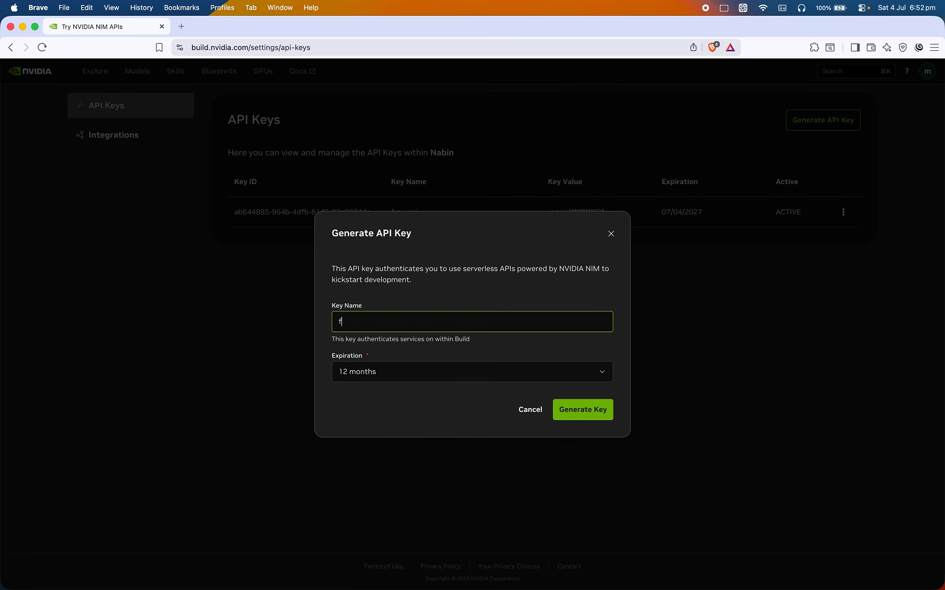
{"action": "type", "text": "ree api"}
{"action": "left_click", "coordinate": [425, 373]}
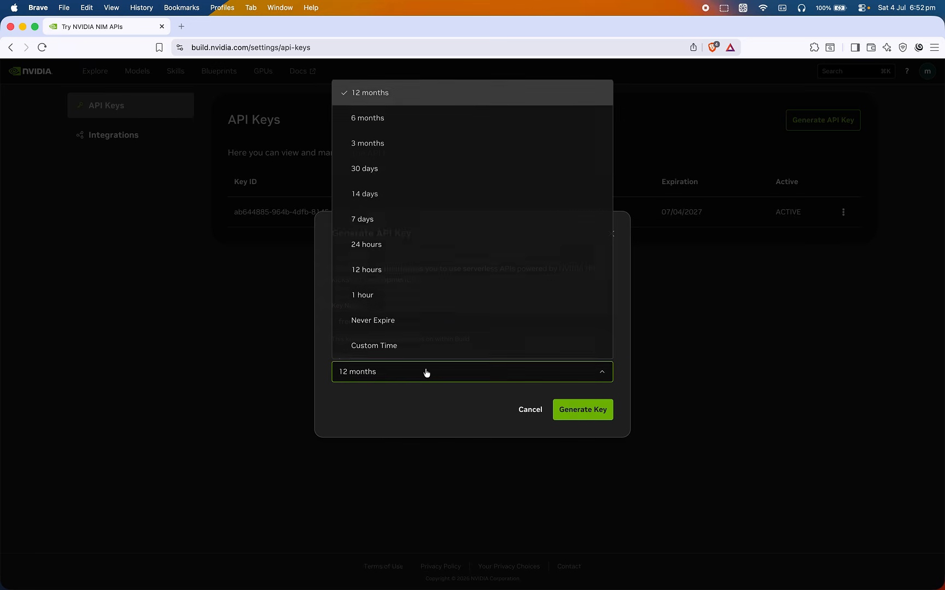
{"action": "left_click", "coordinate": [381, 297]}
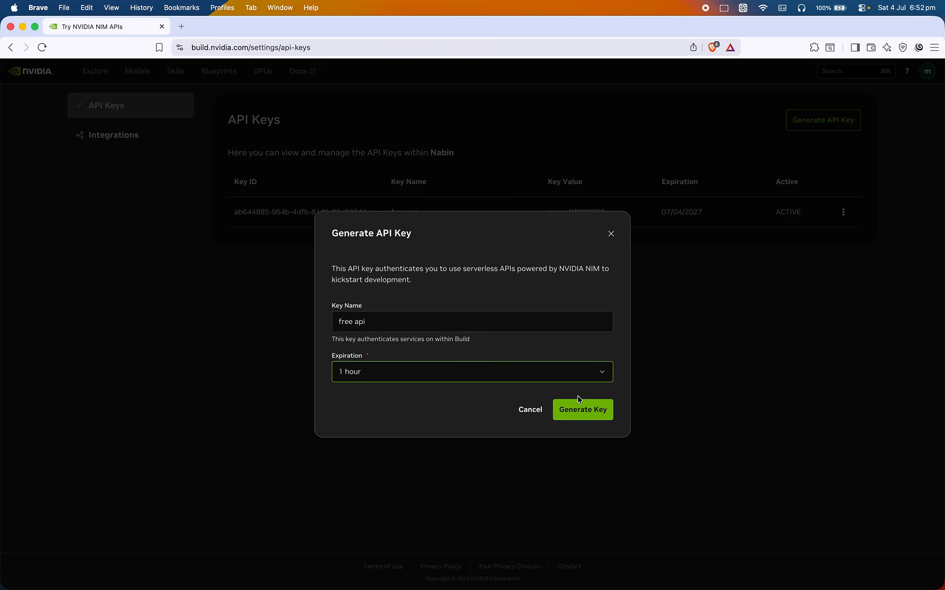
{"action": "left_click", "coordinate": [589, 409]}
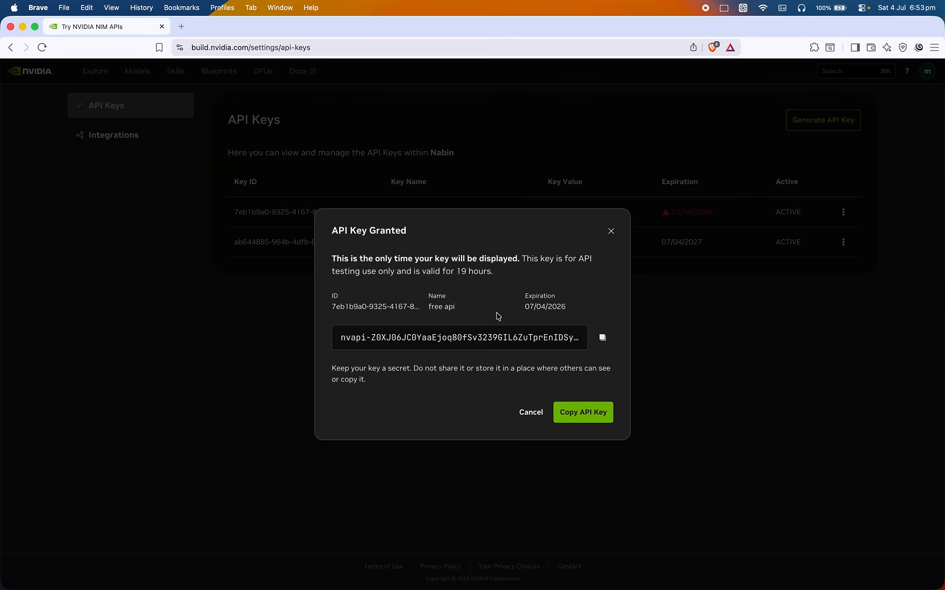
Step: Switch to VS Code, close the chat view and open it again
{"action": "key", "text": "super+Tab"}
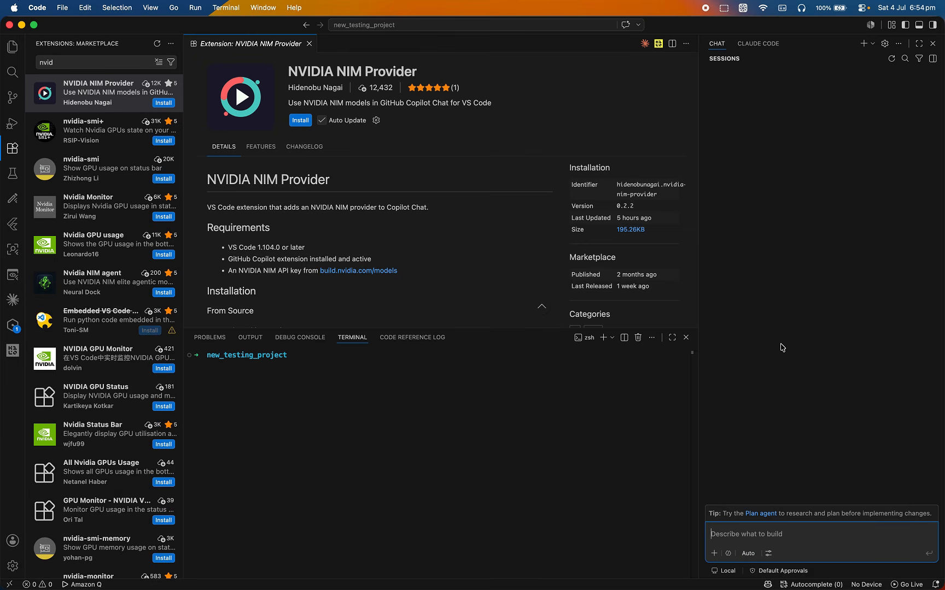
{"action": "left_click", "coordinate": [933, 42]}
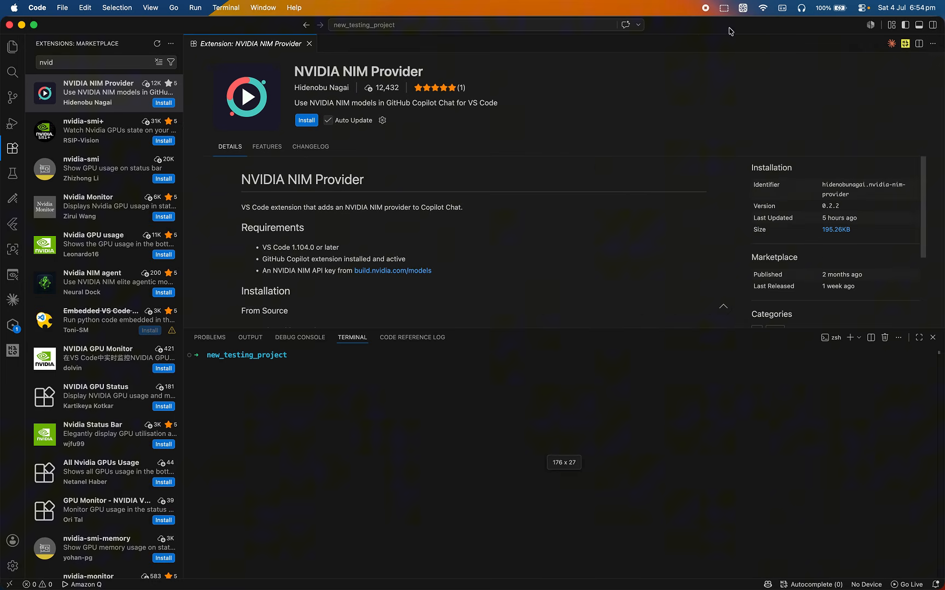
{"action": "left_click", "coordinate": [625, 26]}
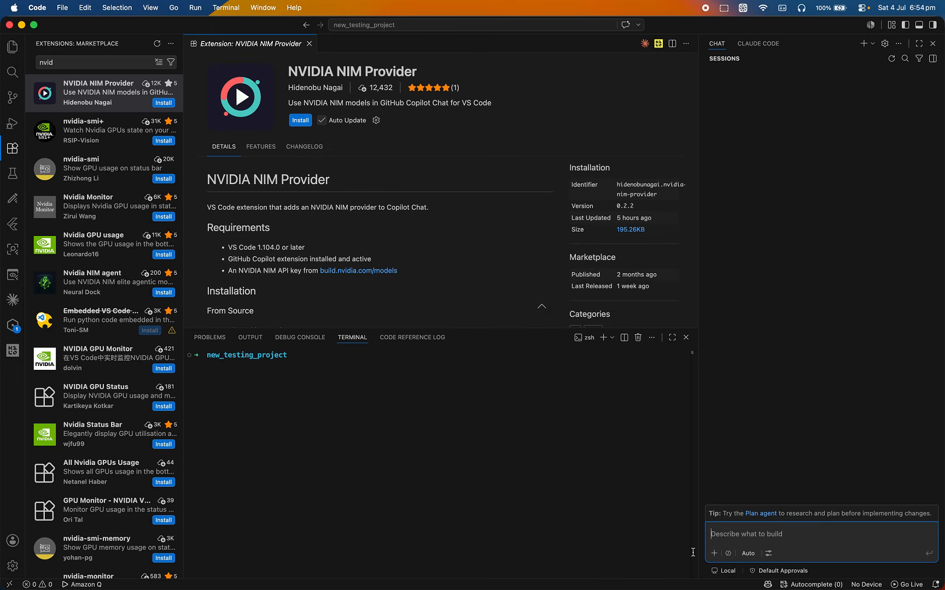
Step: Check which model providers can be added in the chat's language model manager, and close it
{"action": "left_click", "coordinate": [748, 555]}
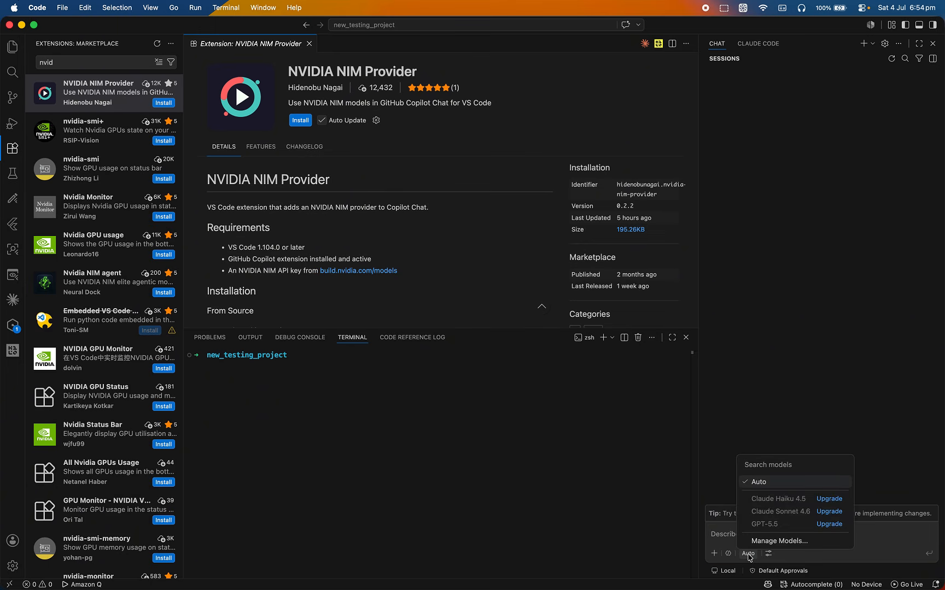
{"action": "left_click", "coordinate": [800, 542]}
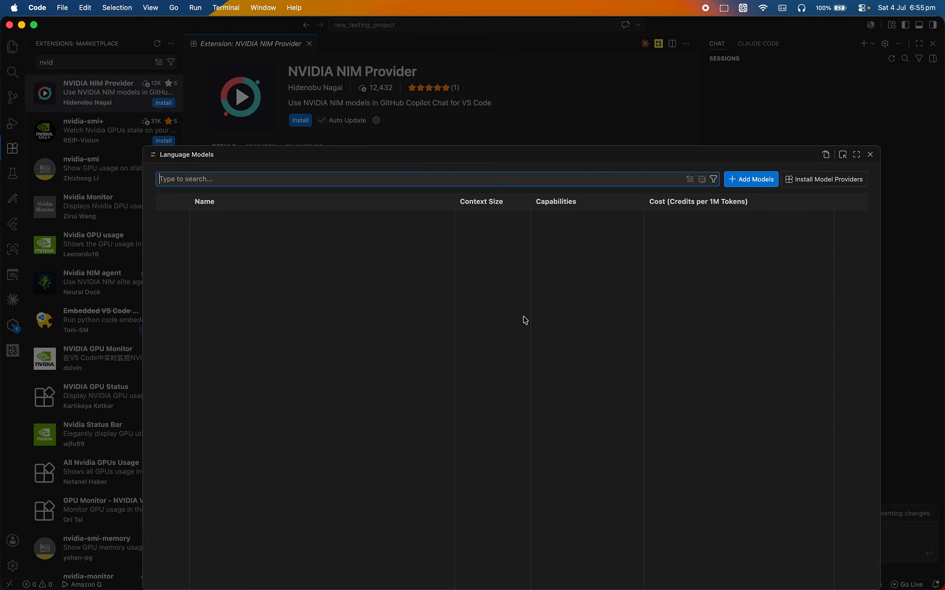
{"action": "left_click", "coordinate": [759, 179]}
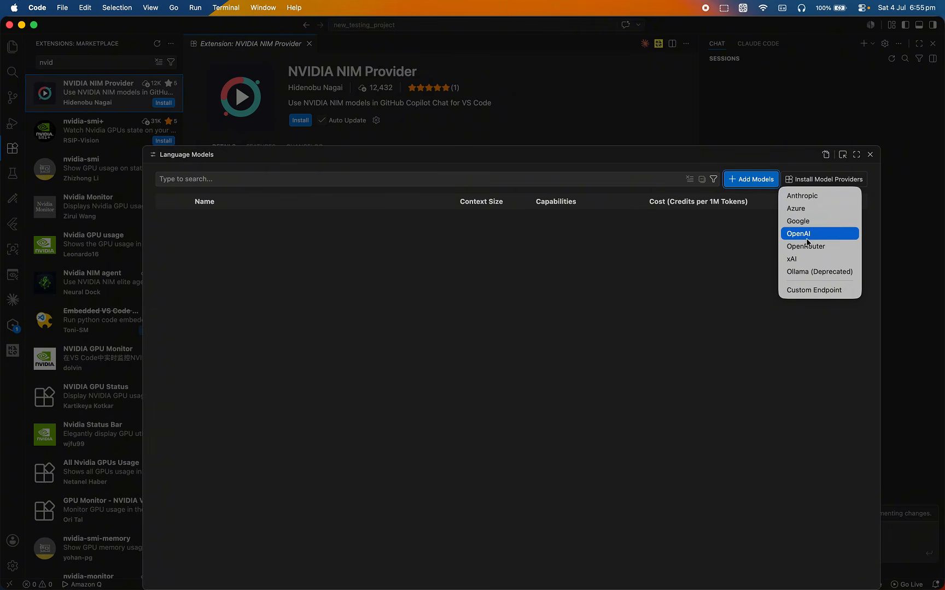
{"action": "left_click", "coordinate": [748, 301]}
{"action": "left_click", "coordinate": [870, 154]}
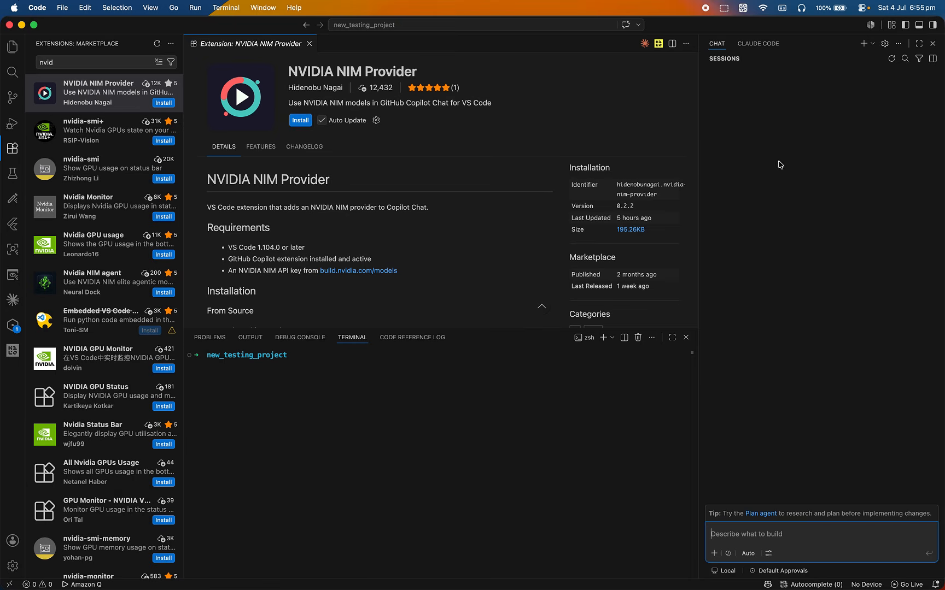
Step: Install the NVIDIA NIM Provider extension and add an NVIDIA NIM model provider with the group name "NVIDIA NIM"
{"action": "left_click", "coordinate": [300, 121]}
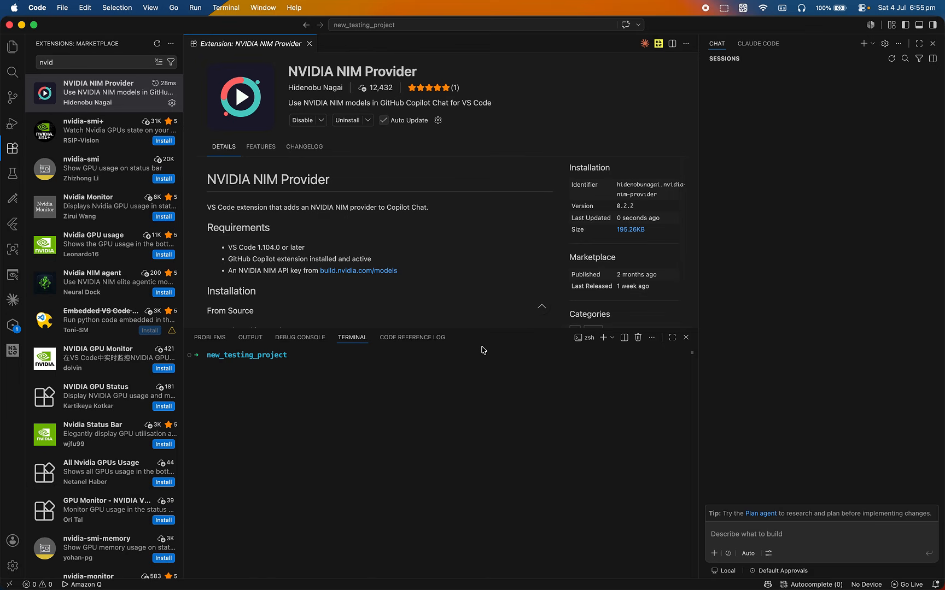
{"action": "left_click", "coordinate": [748, 554]}
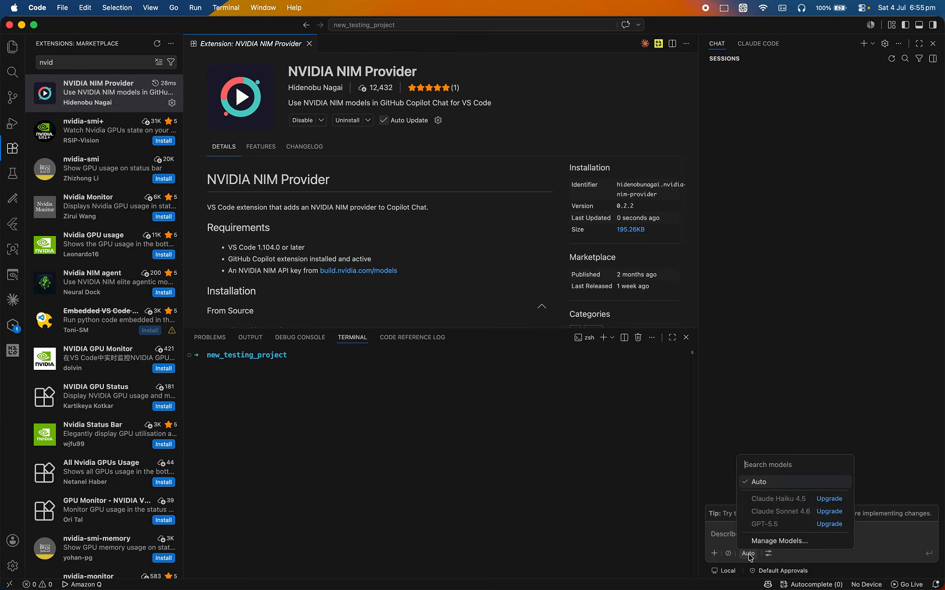
{"action": "left_click", "coordinate": [781, 539]}
{"action": "left_click", "coordinate": [752, 178]}
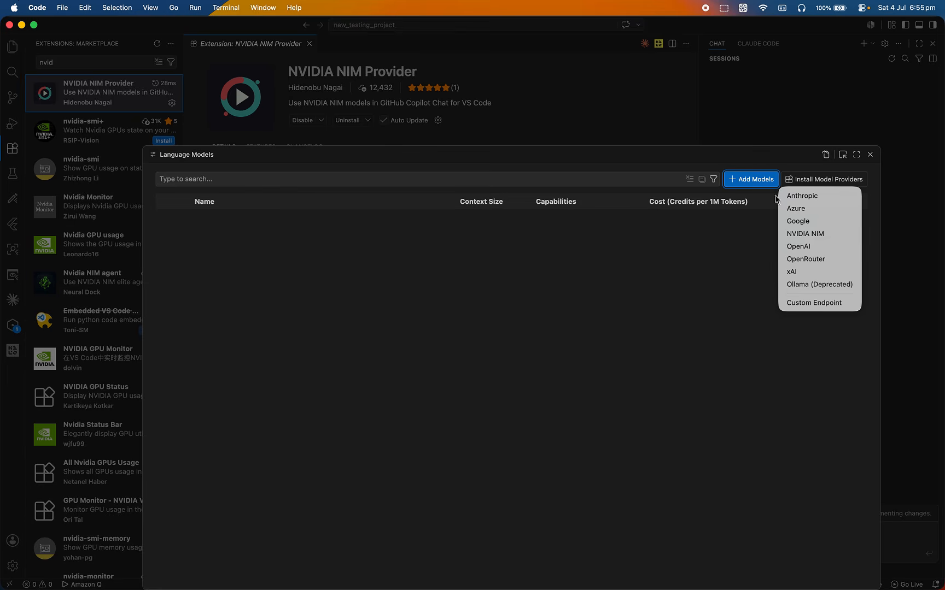
{"action": "left_click", "coordinate": [808, 238]}
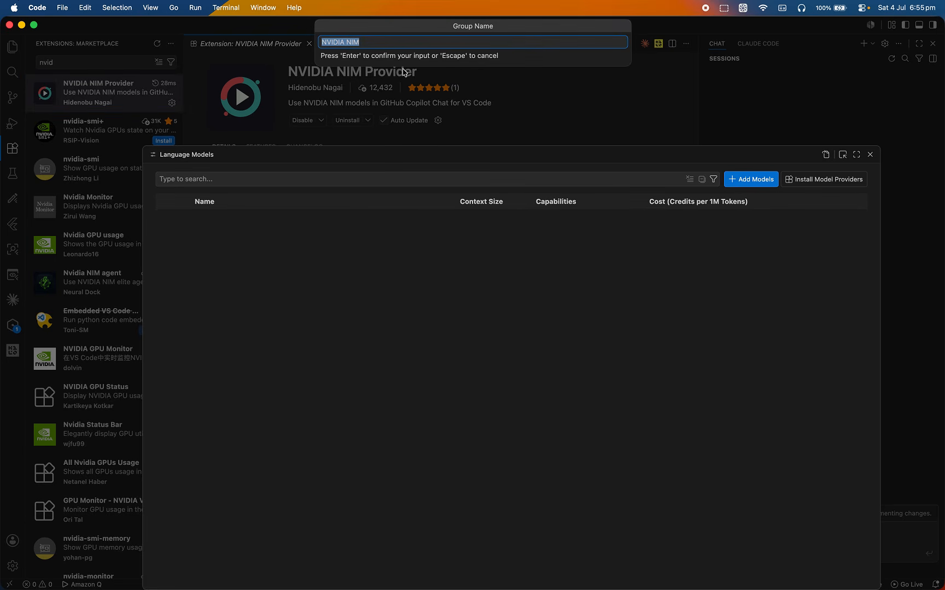
{"action": "left_click", "coordinate": [375, 43]}
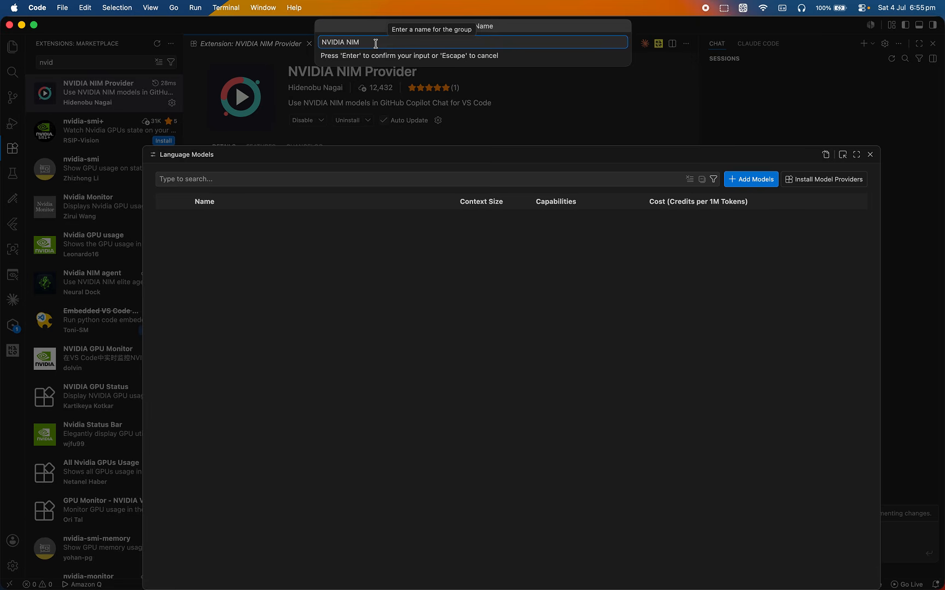
{"action": "key", "text": "Return"}
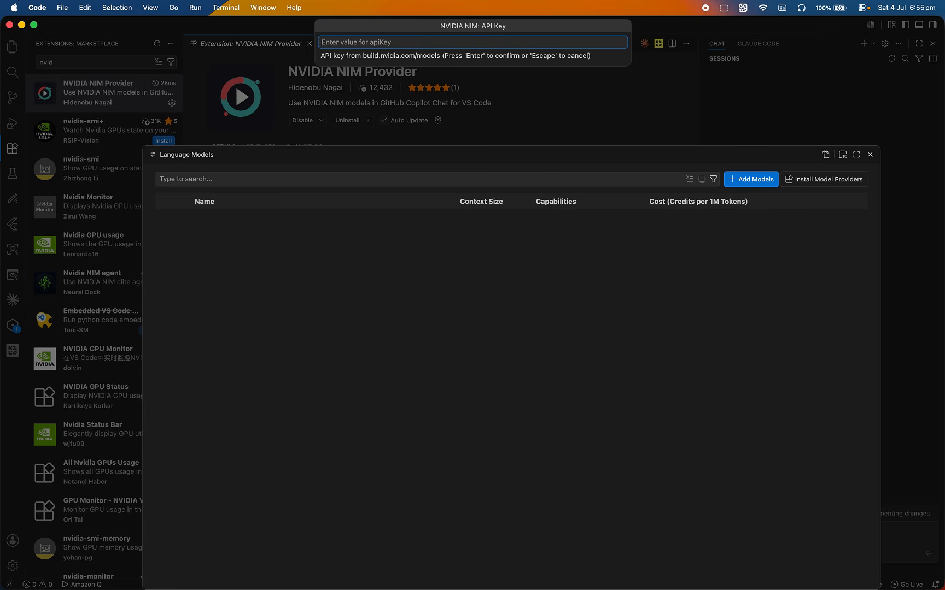
Step: Copy the generated API key from the NVIDIA page in Brave and submit it as the NVIDIA NIM API key in VS Code
{"action": "key", "text": "ctrl+Left"}
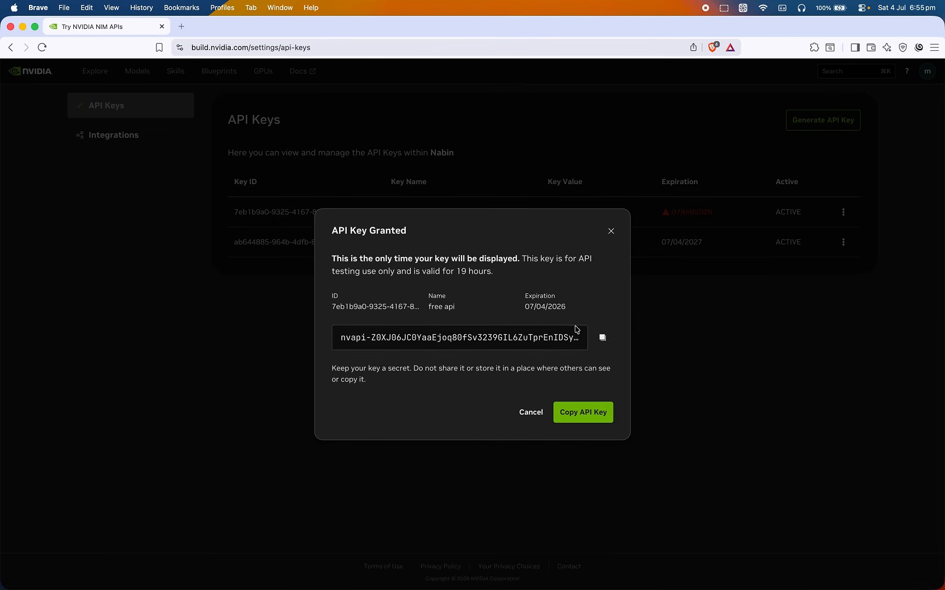
{"action": "left_click", "coordinate": [602, 339]}
{"action": "key", "text": "ctrl+Right"}
{"action": "key", "text": "super+v"}
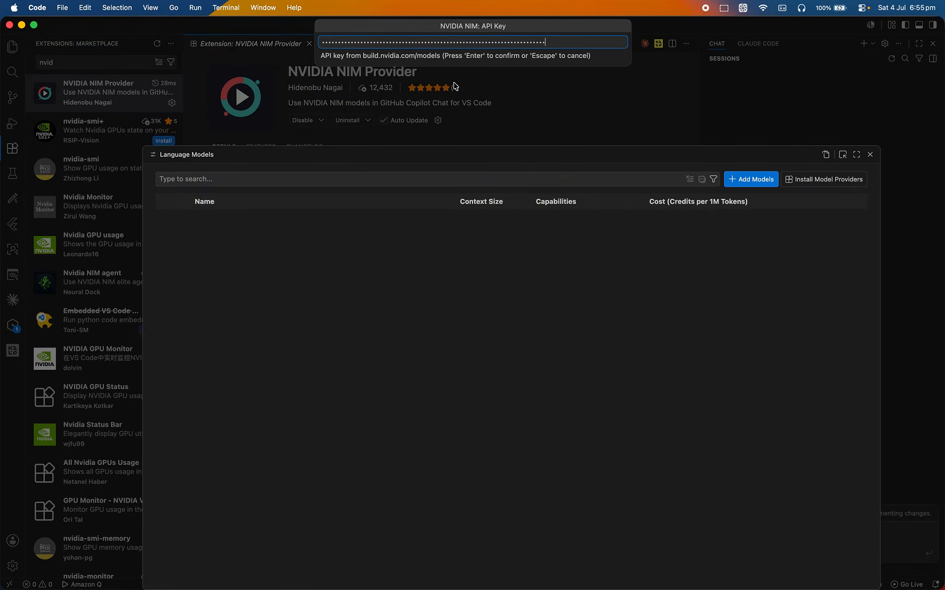
{"action": "key", "text": "Return"}
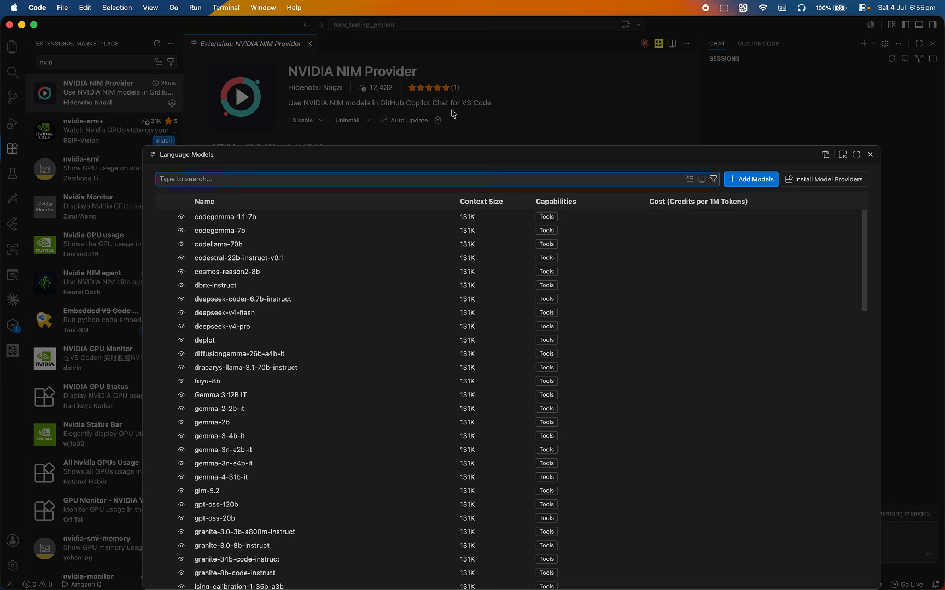
Step: Look through the added NVIDIA NIM models, and close the model manager and the extension's page
{"action": "scroll", "coordinate": [357, 431], "scroll_direction": "down", "scroll_amount": 15}
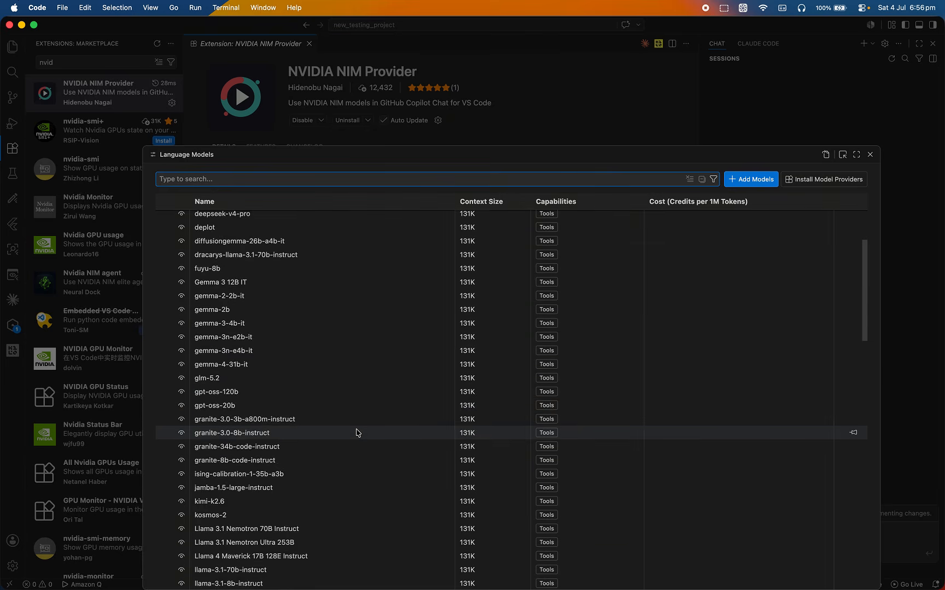
{"action": "scroll", "coordinate": [357, 432], "scroll_direction": "down", "scroll_amount": 20}
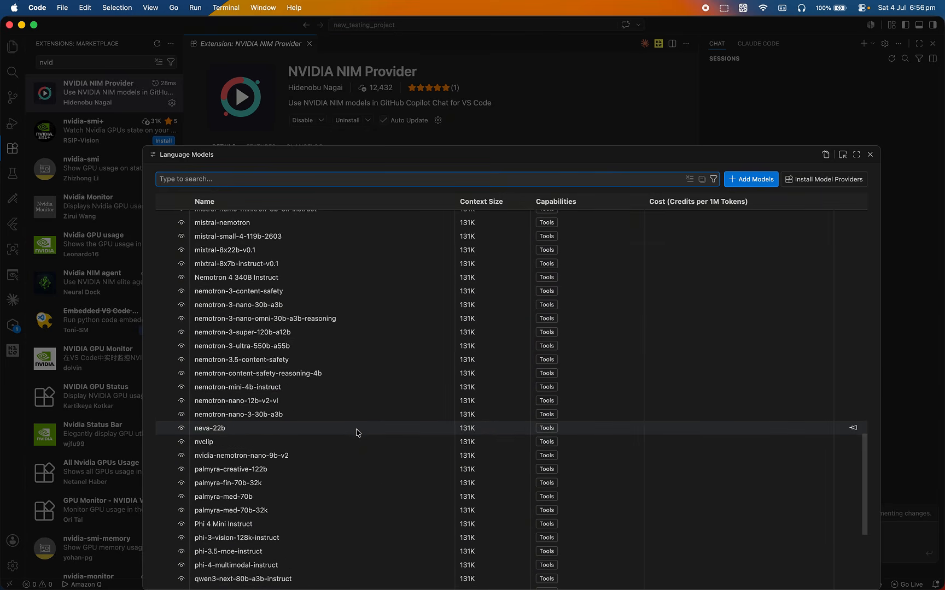
{"action": "left_click", "coordinate": [870, 154]}
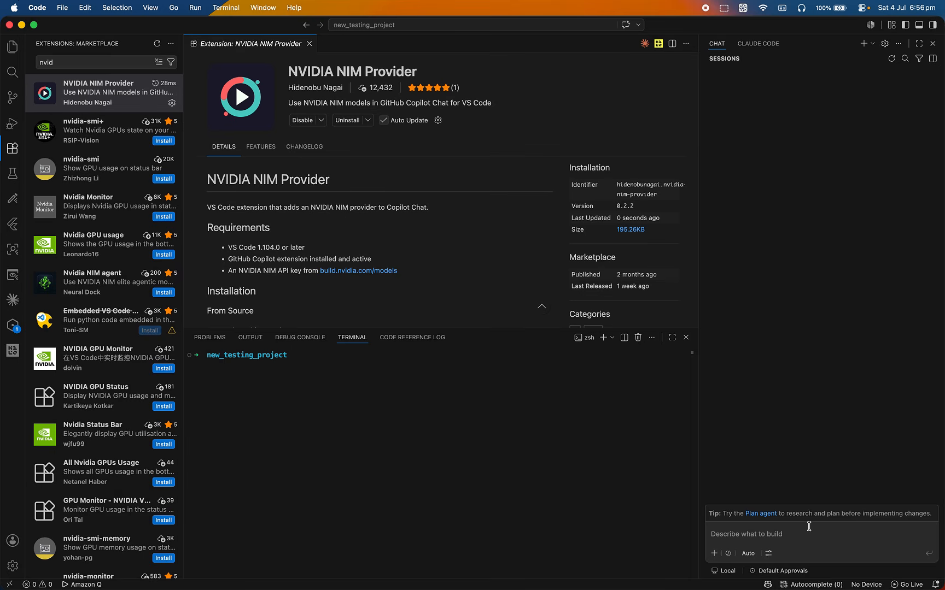
{"action": "left_click", "coordinate": [309, 43]}
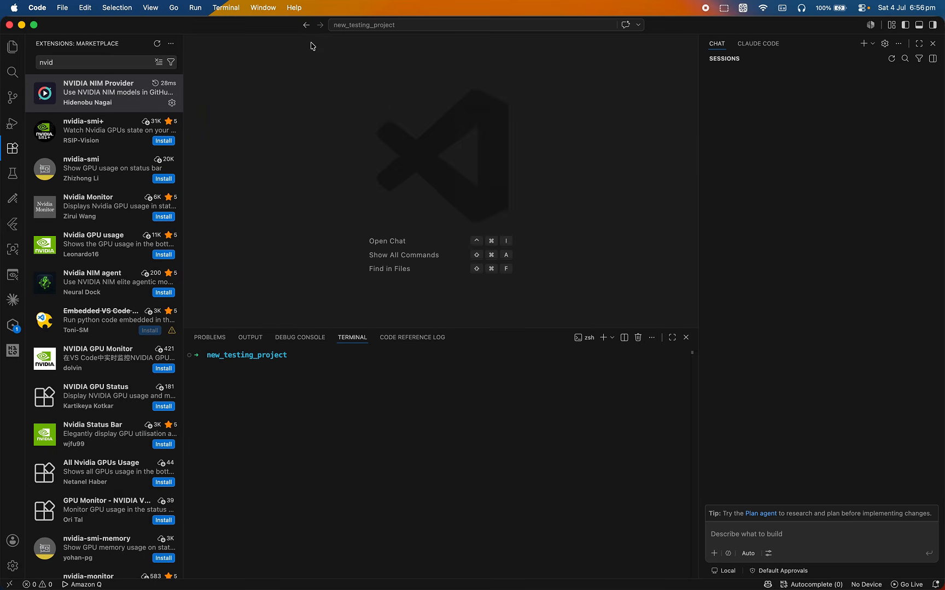
Step: Pin the NVIDIA NIM models deepseek-v4-flash, glm-5.2, kimi-k2.6 and minimax-m3 in the chat's model picker
{"action": "left_click", "coordinate": [747, 553]}
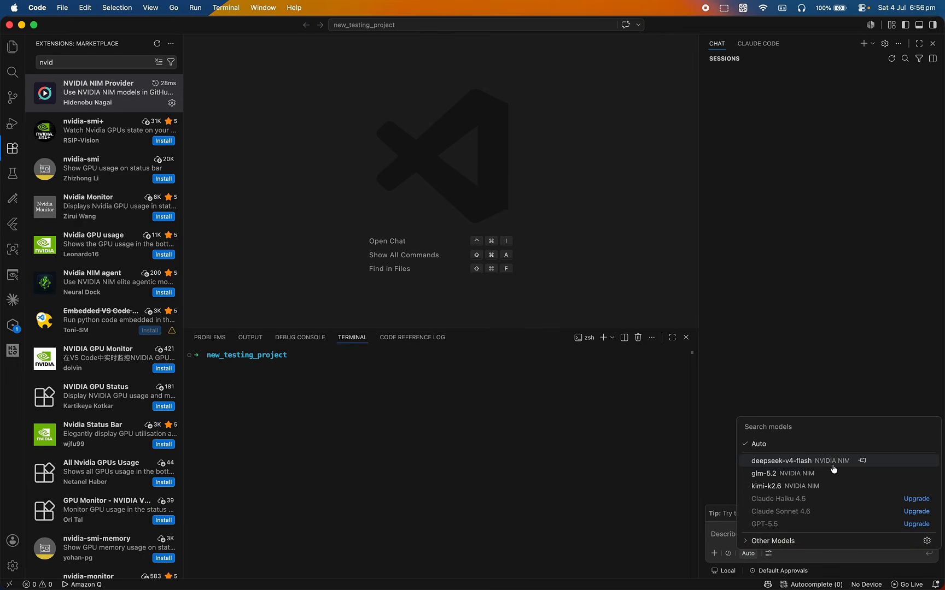
{"action": "left_click", "coordinate": [862, 463]}
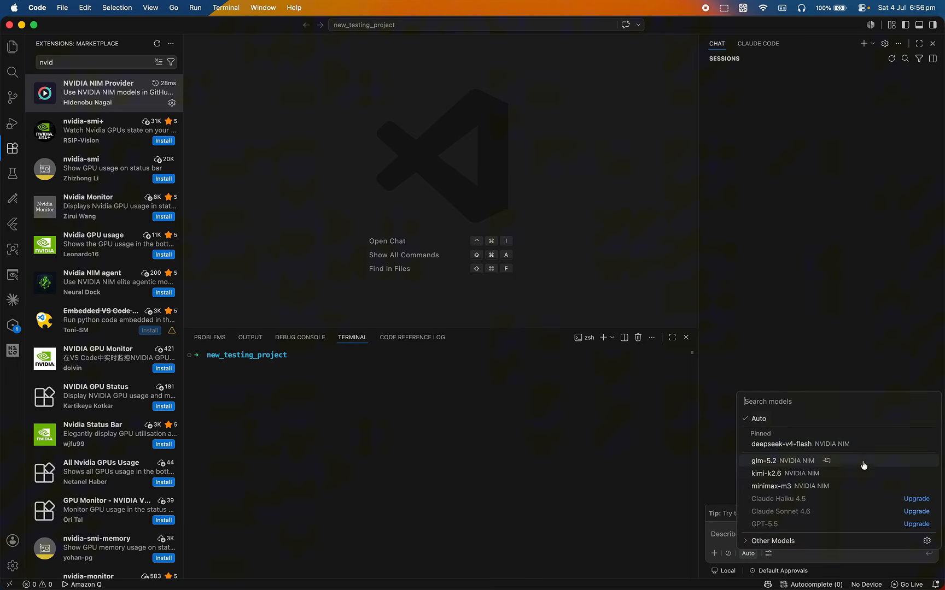
{"action": "left_click", "coordinate": [826, 462]}
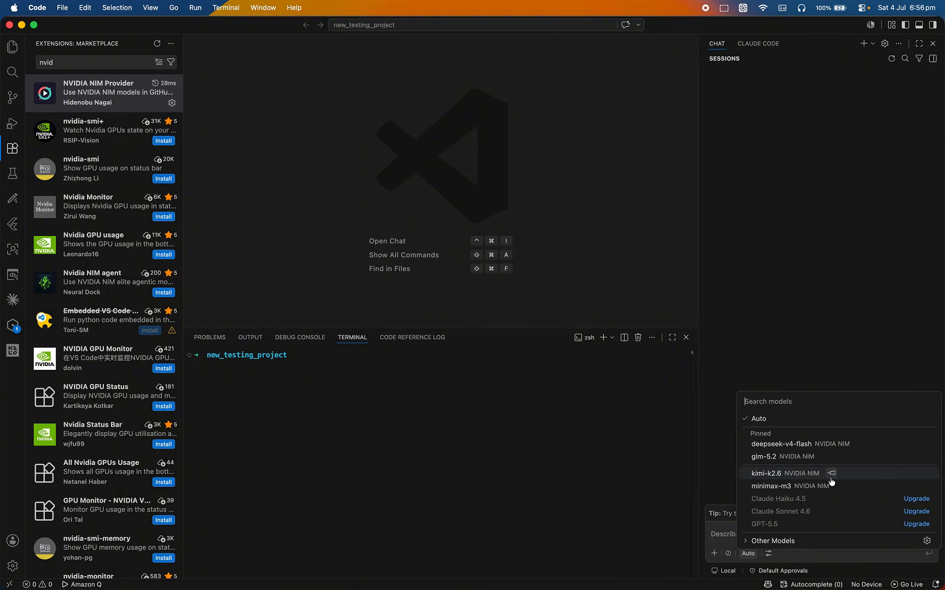
{"action": "left_click", "coordinate": [727, 532]}
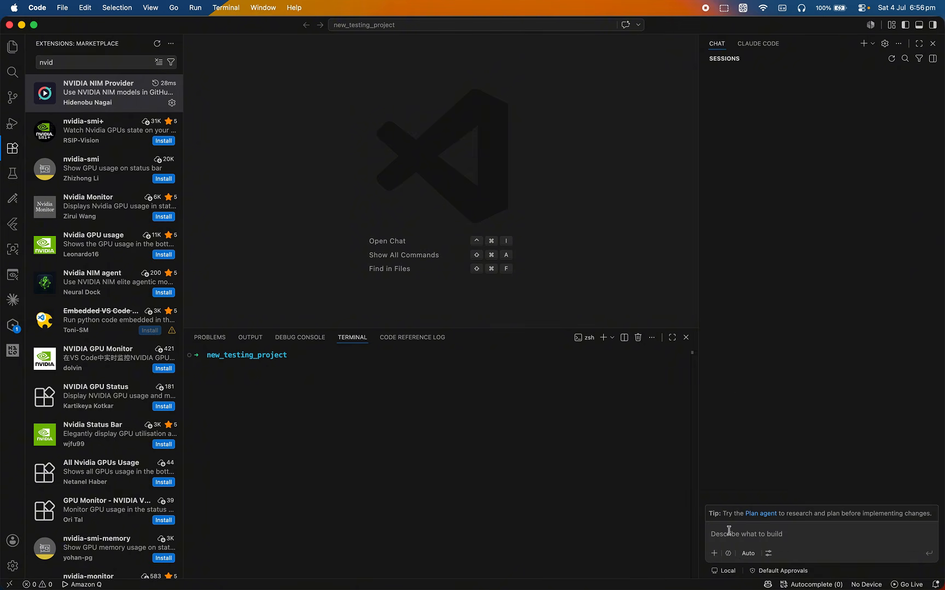
Step: Browse the other models in the chat's model picker and pin deepseek-v4-pro
{"action": "left_click", "coordinate": [747, 553]}
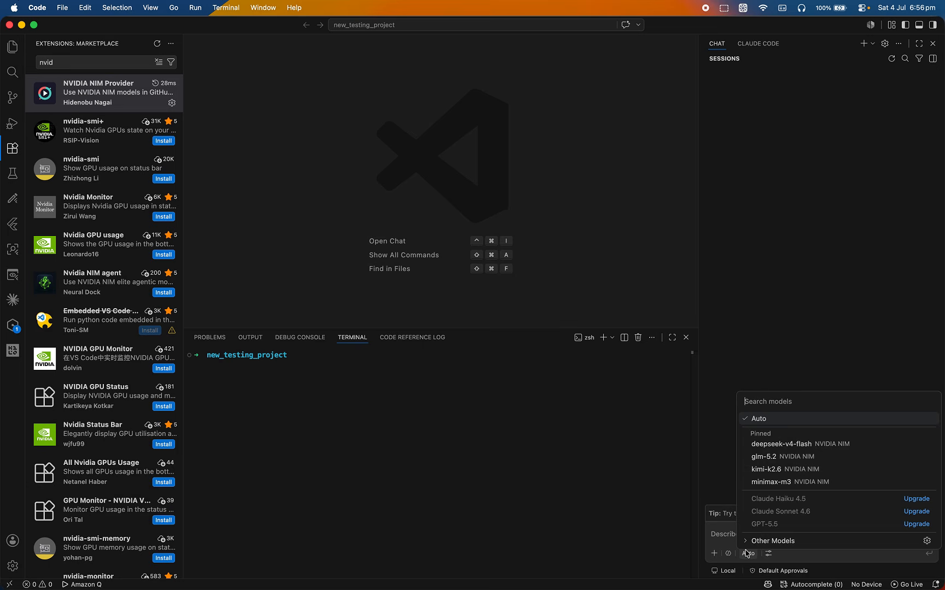
{"action": "left_click", "coordinate": [771, 543]}
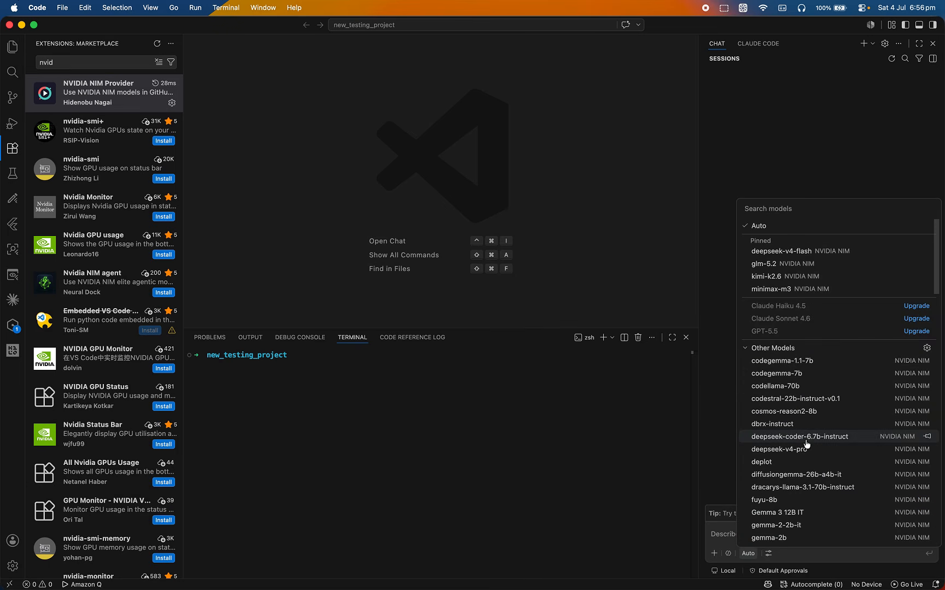
{"action": "scroll", "coordinate": [789, 502], "scroll_direction": "down", "scroll_amount": 6}
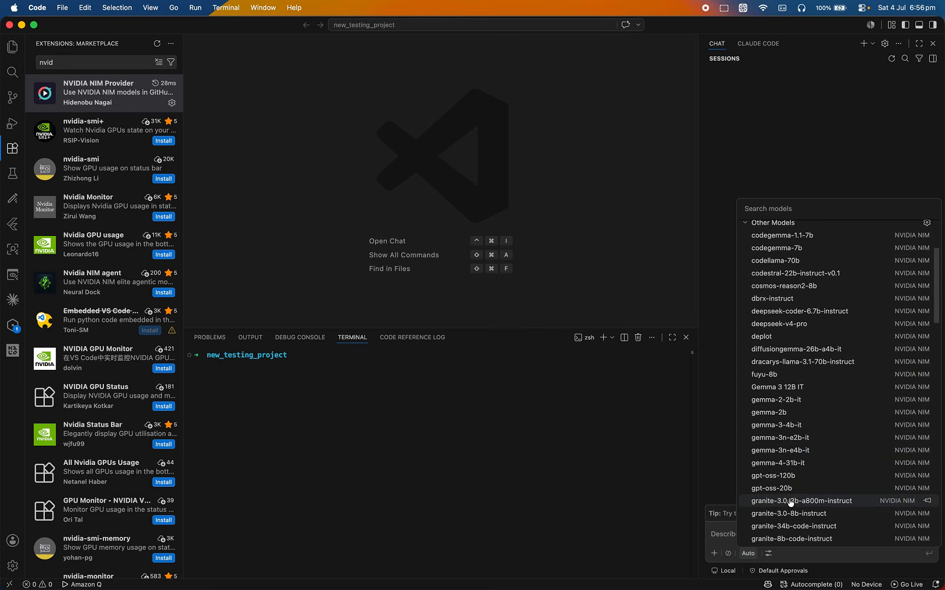
{"action": "scroll", "coordinate": [790, 498], "scroll_direction": "up", "scroll_amount": 8}
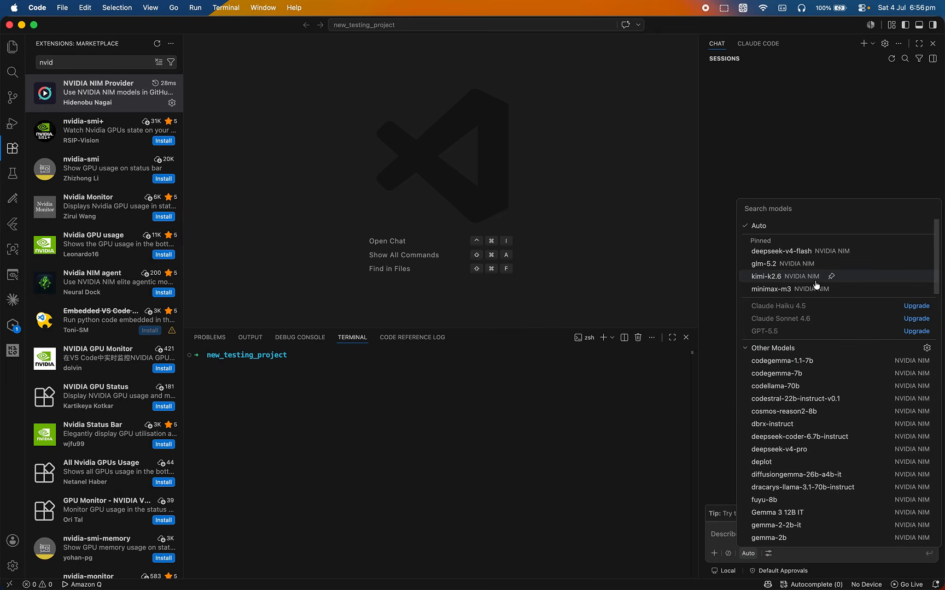
{"action": "mouse_move", "coordinate": [816, 286]}
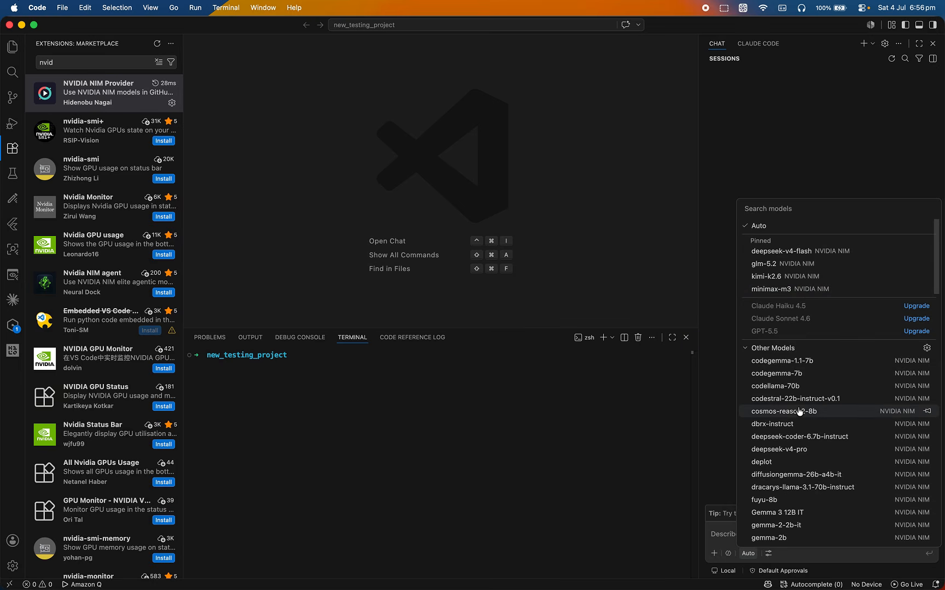
{"action": "mouse_move", "coordinate": [796, 455]}
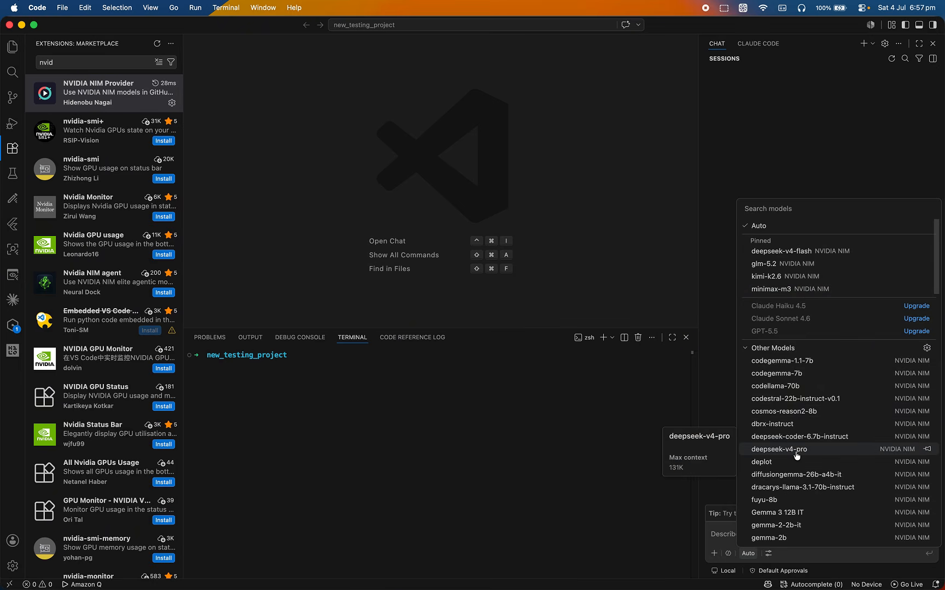
{"action": "left_click", "coordinate": [927, 449]}
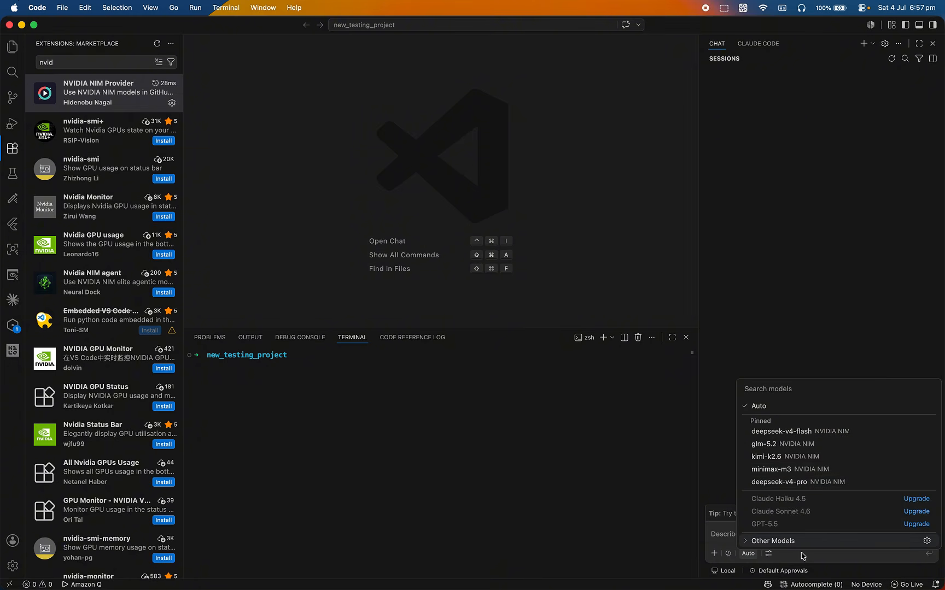
Step: Select minimax-m3 as the chat model and send it the message "hi"
{"action": "left_click", "coordinate": [808, 472]}
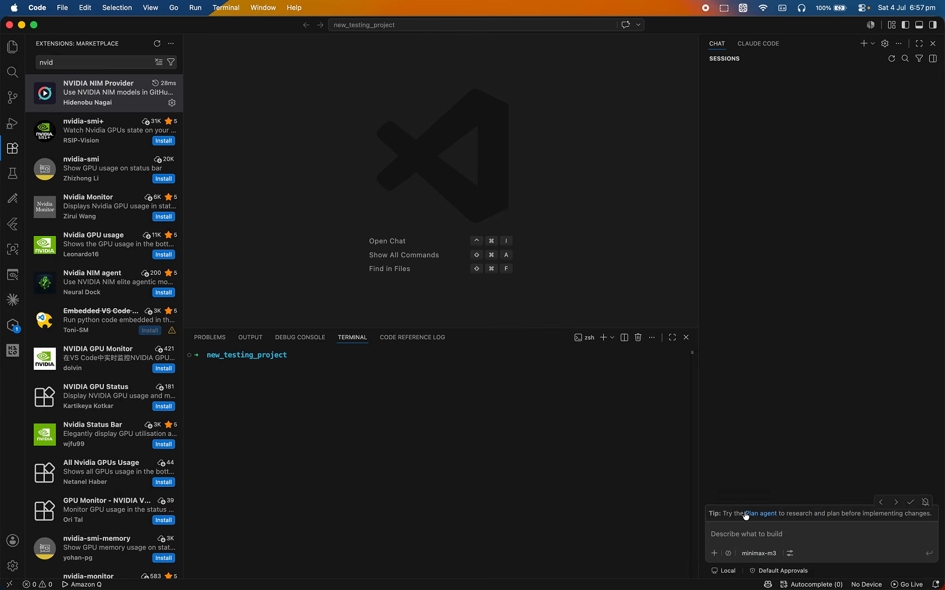
{"action": "left_click", "coordinate": [746, 531]}
{"action": "type", "text": "hi"}
{"action": "key", "text": "Return"}
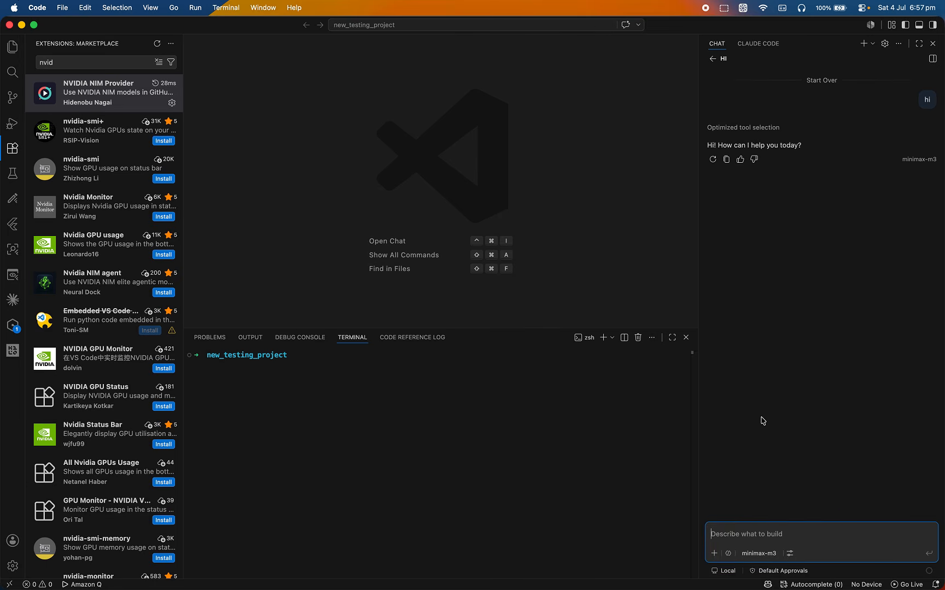
Step: Change the chat model to kimi-k2.6 and send the message "hello how are you?"
{"action": "left_click", "coordinate": [753, 555]}
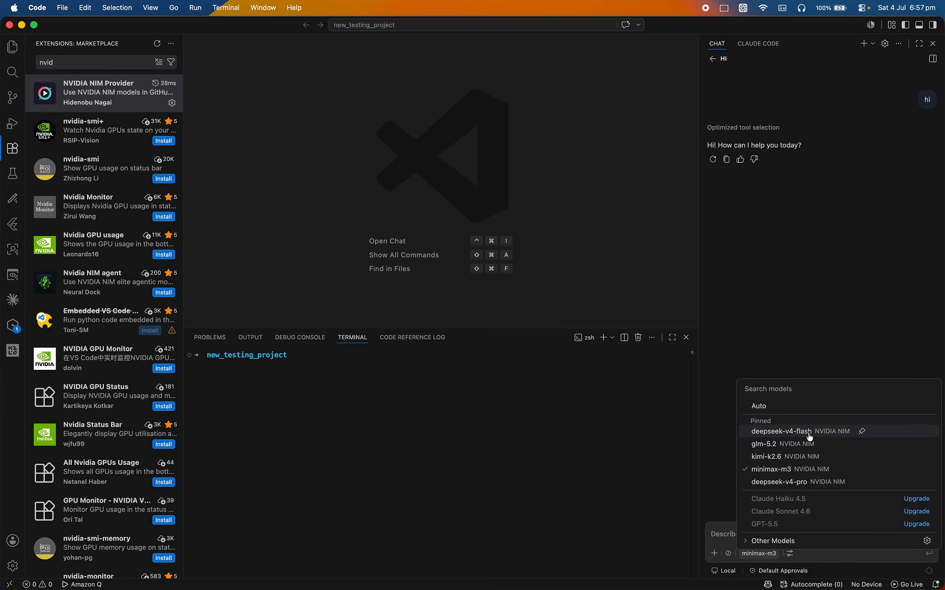
{"action": "left_click", "coordinate": [800, 458]}
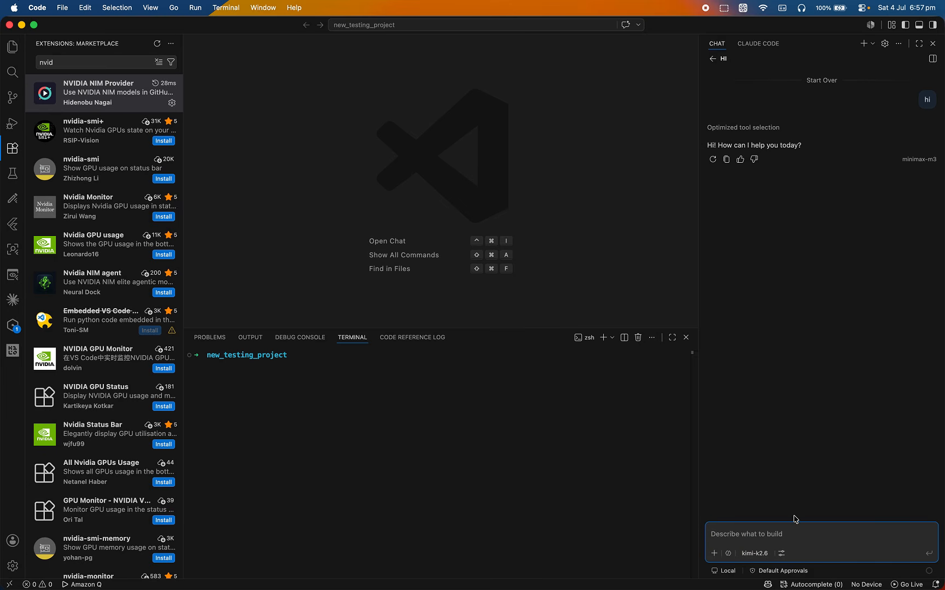
{"action": "type", "text": "hello how are you?"}
{"action": "key", "text": "Return"}
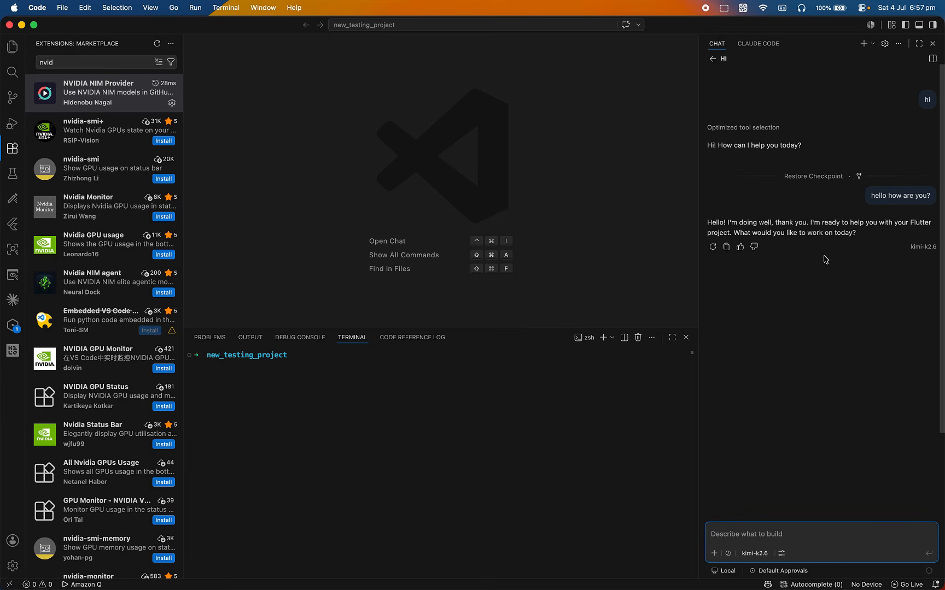
Step: Change the chat model to glm-5.2, send the message "are you ready to help me?" and stop the response
{"action": "left_click", "coordinate": [755, 553]}
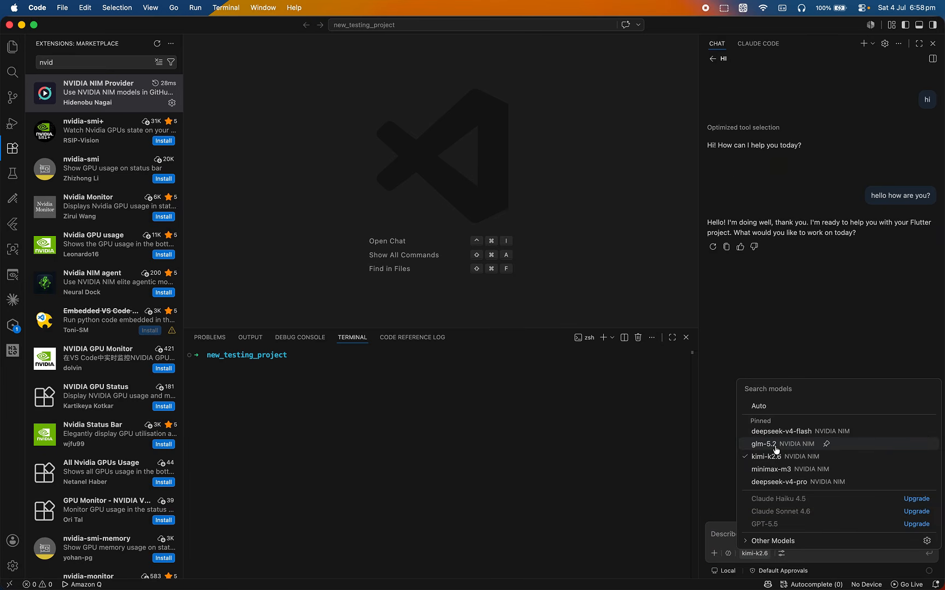
{"action": "left_click", "coordinate": [764, 444]}
{"action": "type", "text": "are you ready to h"}
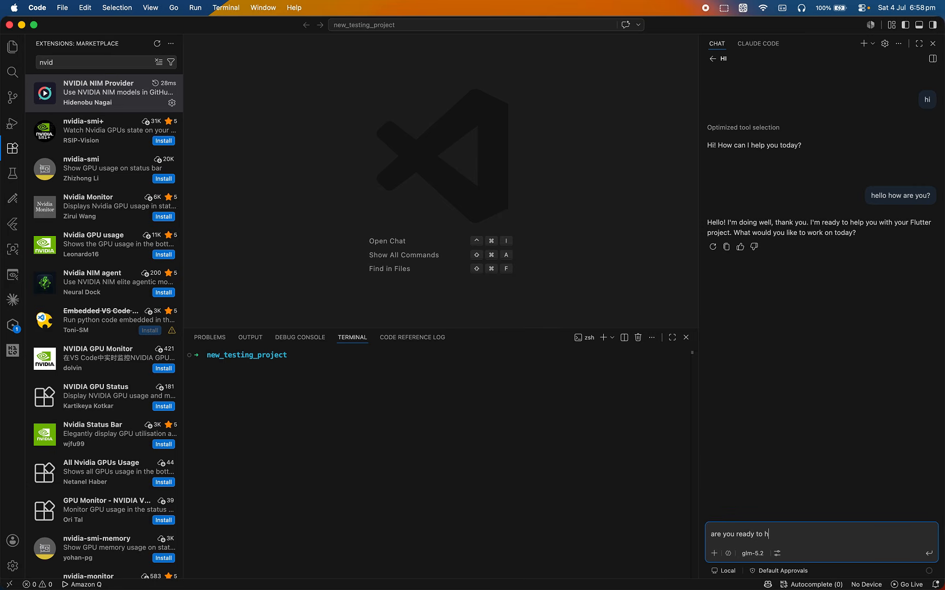
{"action": "type", "text": "elp me?"}
{"action": "key", "text": "Return"}
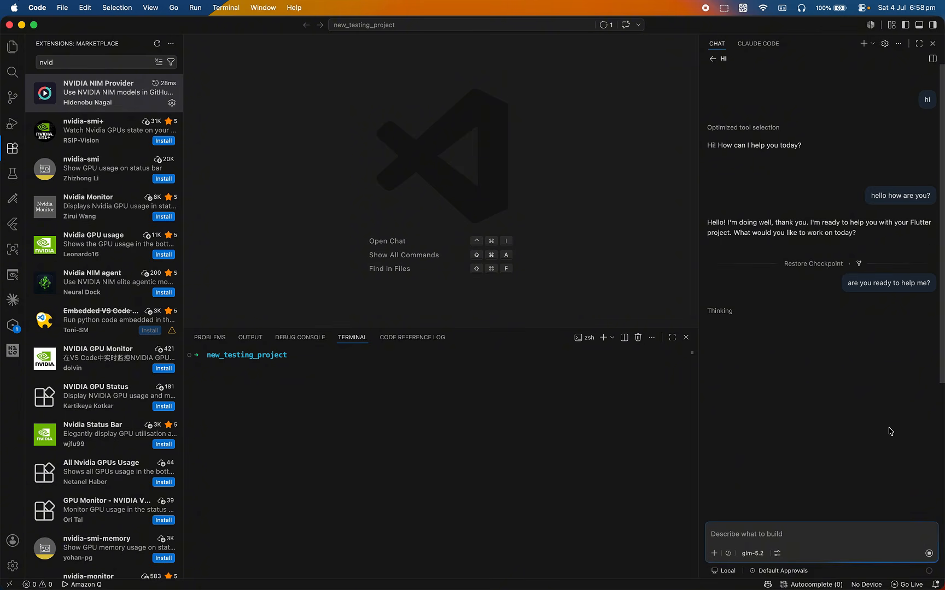
{"action": "left_click", "coordinate": [929, 554]}
Step: Change the chat model to deepseek-v4-flash, send the message "what is flutter?" and look over the conversation
{"action": "left_click", "coordinate": [752, 554]}
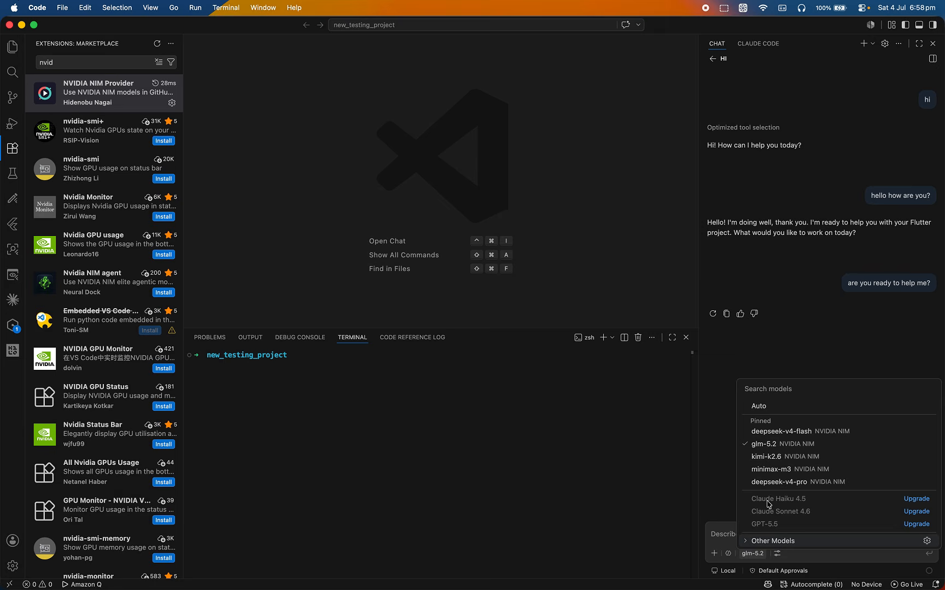
{"action": "left_click", "coordinate": [781, 433]}
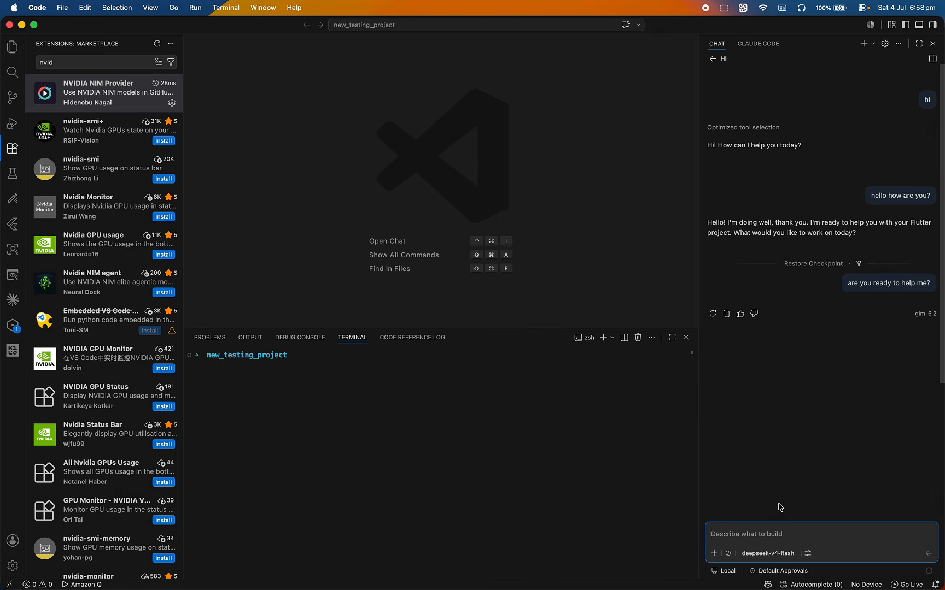
{"action": "type", "text": "what is flutter"}
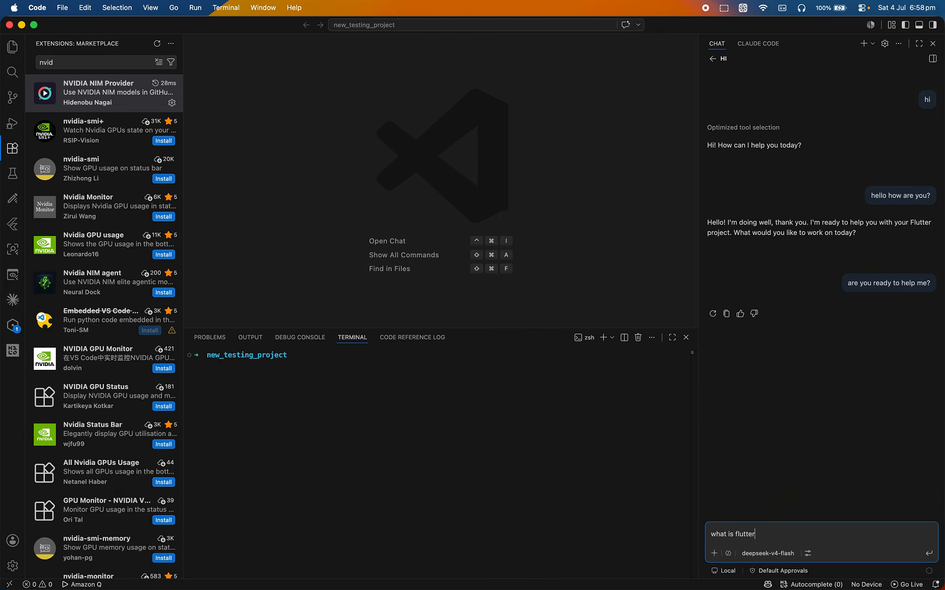
{"action": "type", "text": "?"}
{"action": "key", "text": "Return"}
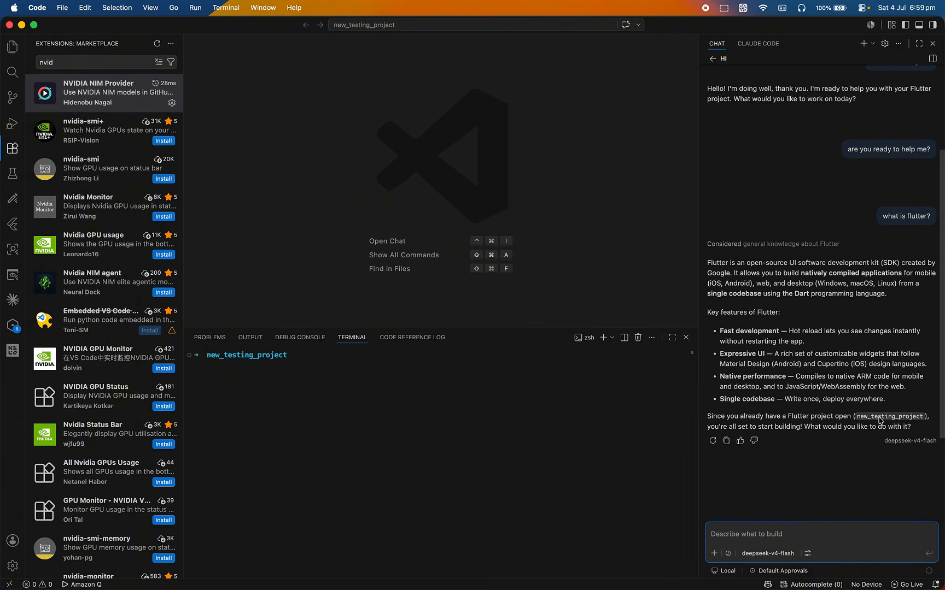
{"action": "scroll", "coordinate": [902, 444], "scroll_direction": "up", "scroll_amount": 5}
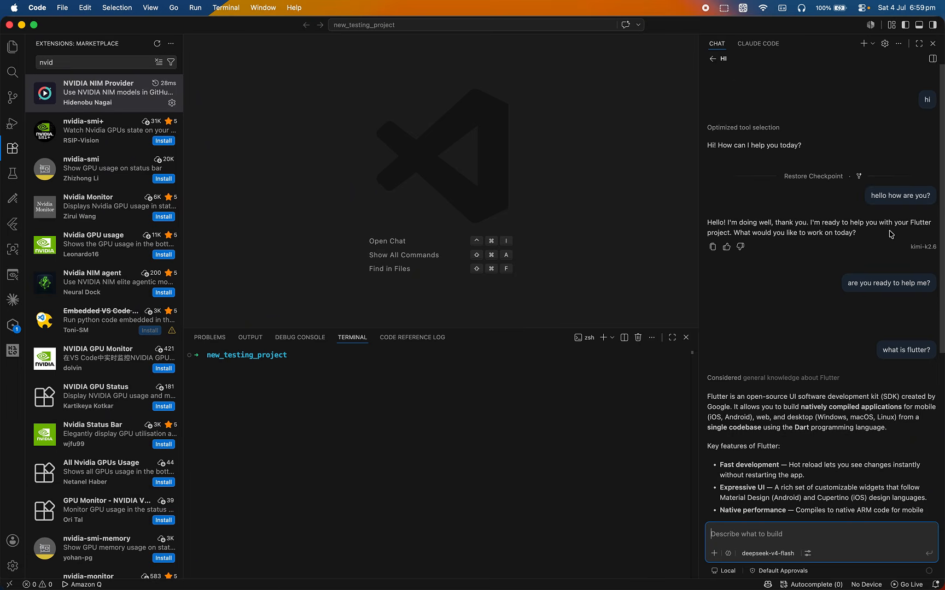
{"action": "scroll", "coordinate": [890, 363], "scroll_direction": "down", "scroll_amount": 9}
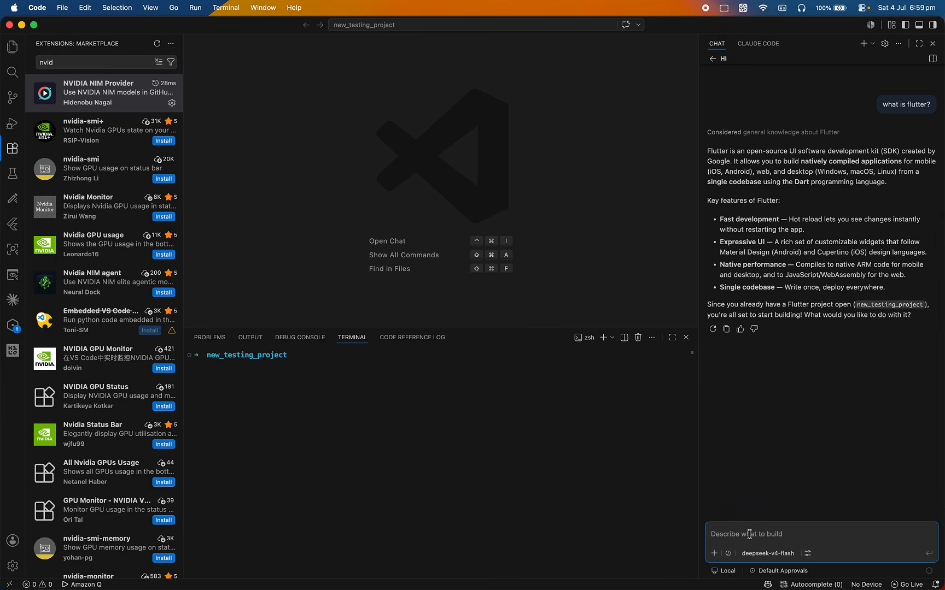
Step: Browse the other NVIDIA NIM models in the chat's model picker
{"action": "left_click", "coordinate": [764, 554]}
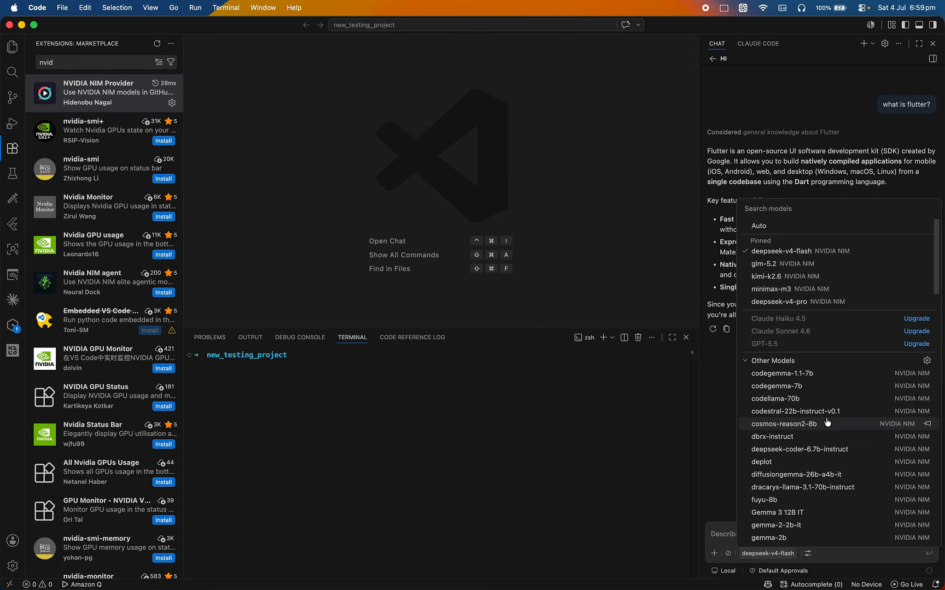
{"action": "scroll", "coordinate": [814, 443], "scroll_direction": "down", "scroll_amount": 10}
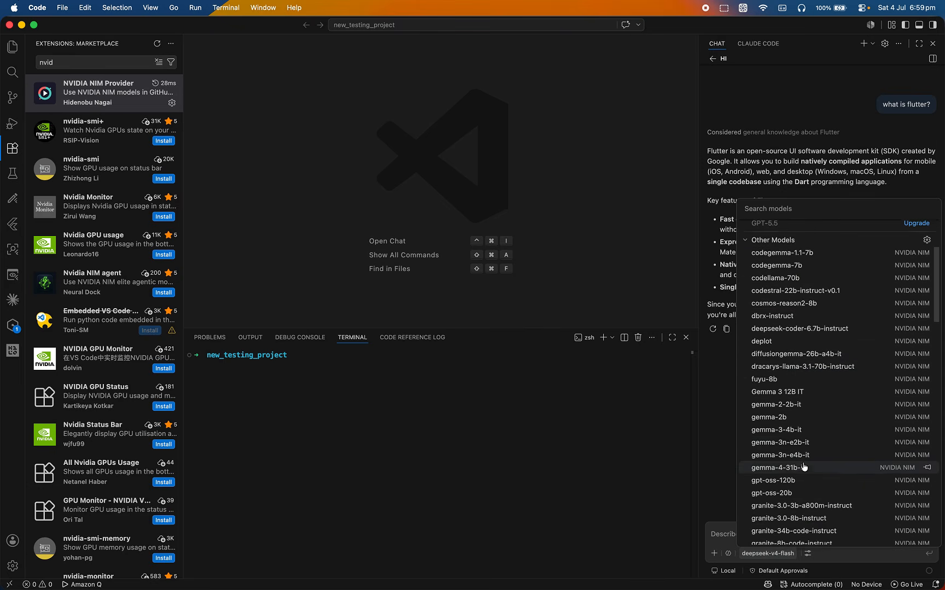
{"action": "scroll", "coordinate": [804, 466], "scroll_direction": "down", "scroll_amount": 5}
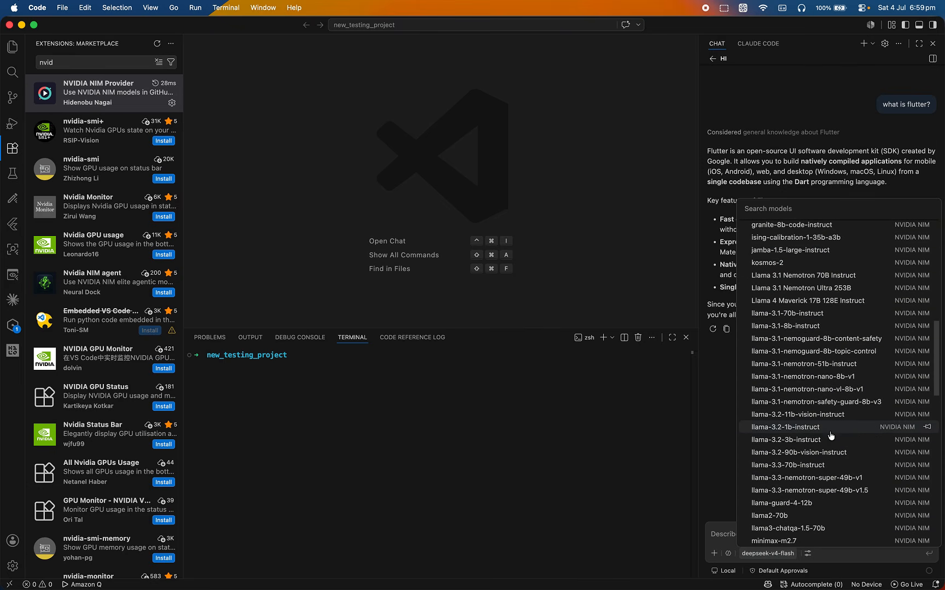
{"action": "scroll", "coordinate": [818, 465], "scroll_direction": "down", "scroll_amount": 5}
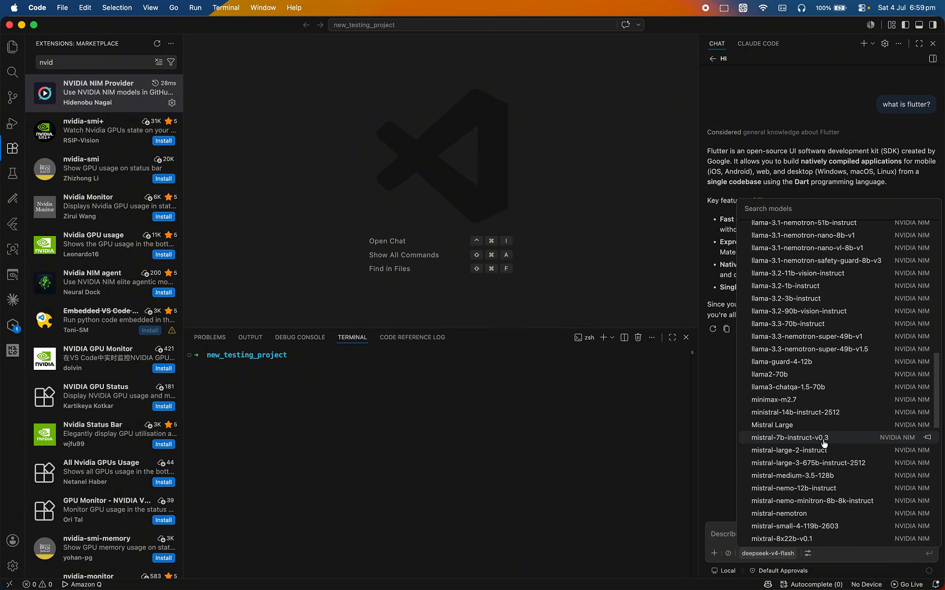
{"action": "scroll", "coordinate": [814, 485], "scroll_direction": "down", "scroll_amount": 3}
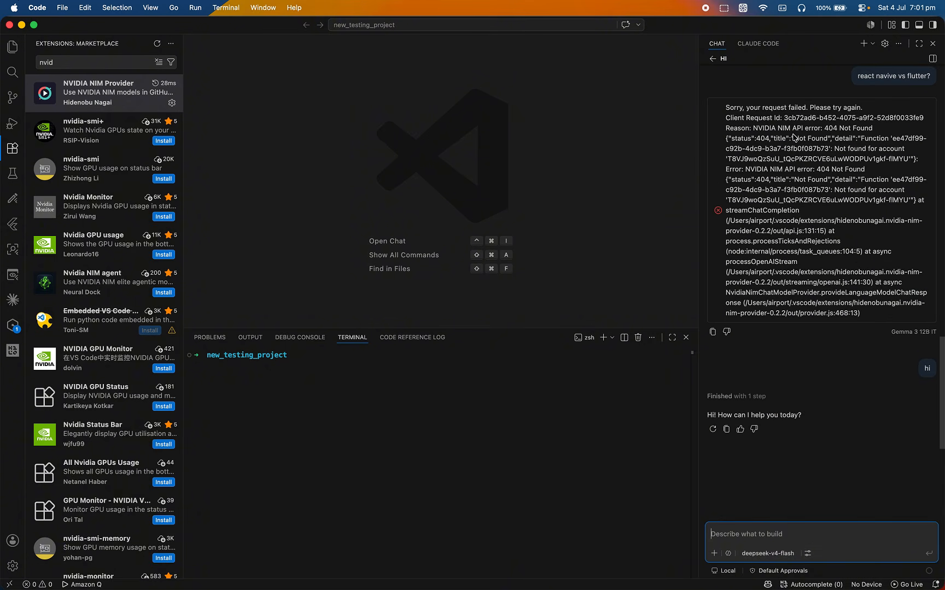
Step: Review the replies to "react navive vs flutter?" in the chat and the models that produced them
{"action": "scroll", "coordinate": [793, 182], "scroll_direction": "up", "scroll_amount": 3}
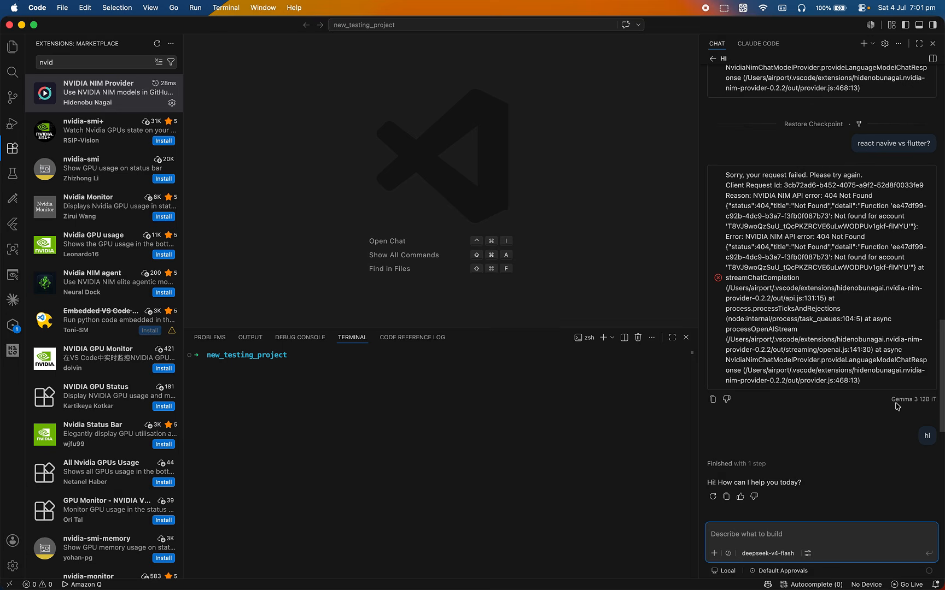
{"action": "scroll", "coordinate": [844, 313], "scroll_direction": "up", "scroll_amount": 5}
{"action": "scroll", "coordinate": [844, 345], "scroll_direction": "down", "scroll_amount": 4}
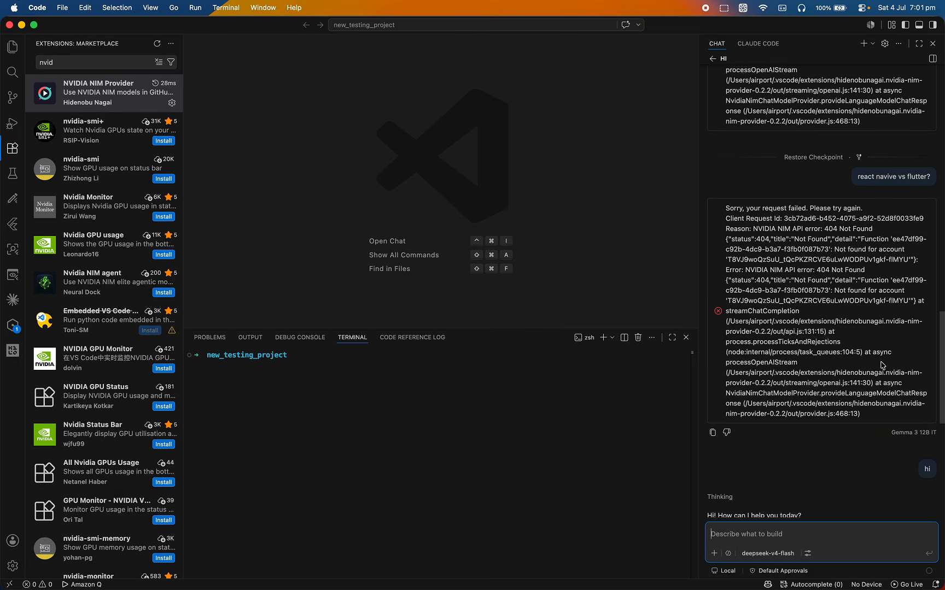
{"action": "scroll", "coordinate": [881, 365], "scroll_direction": "up", "scroll_amount": 10}
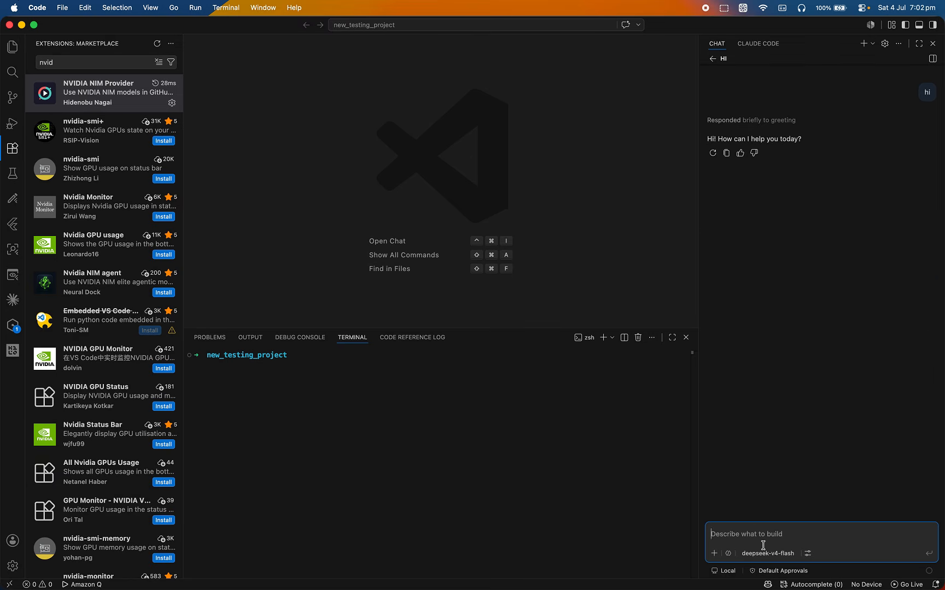
Step: Change the chat model to kimi-k2.6 and send the prompt "can you build a one snake game in flutter"
{"action": "left_click", "coordinate": [767, 554]}
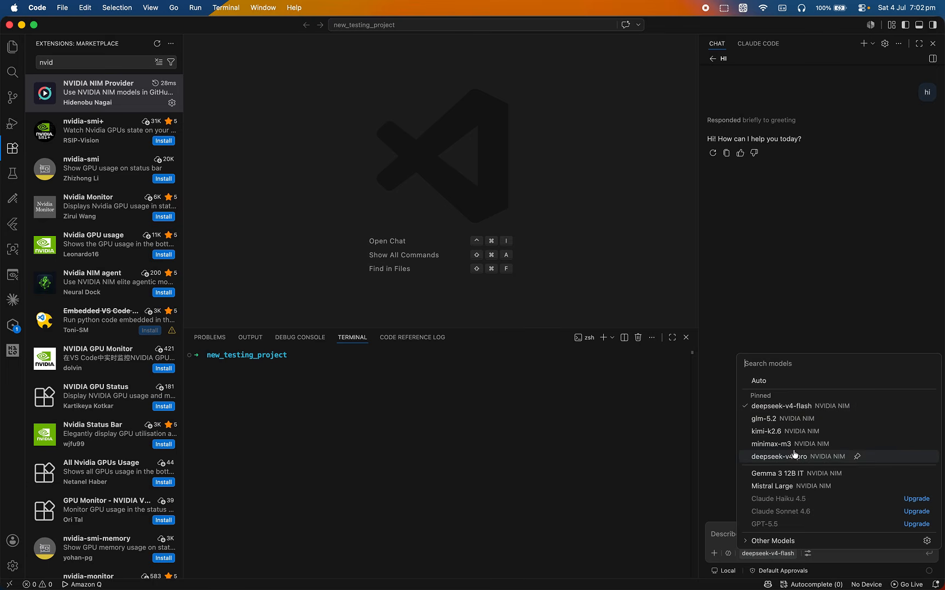
{"action": "left_click", "coordinate": [805, 431]}
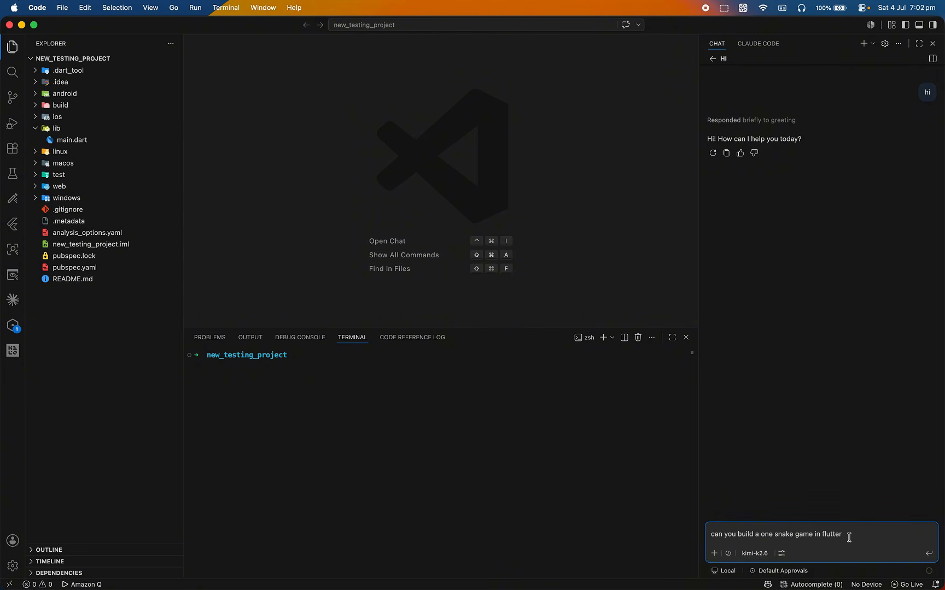
{"action": "key", "text": "Return"}
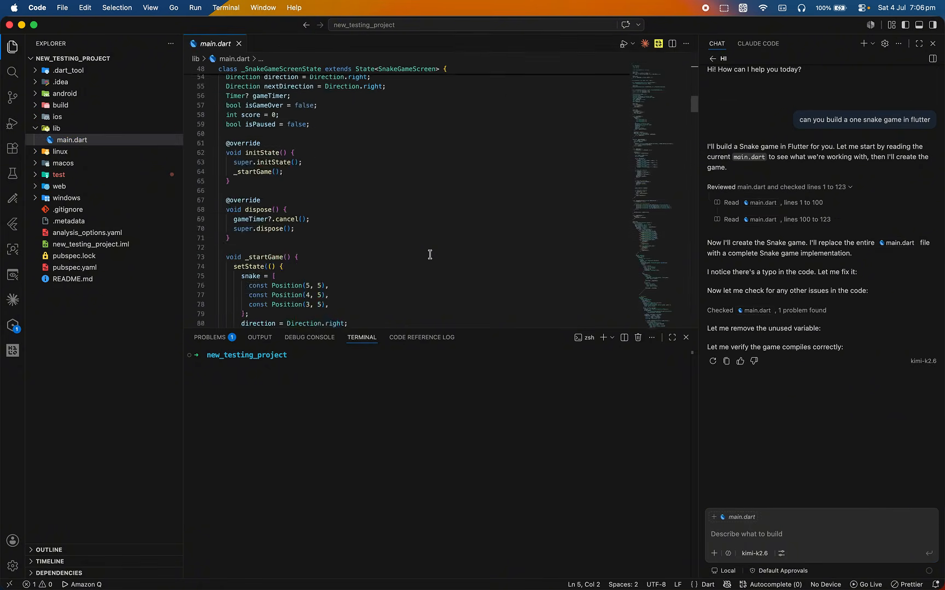
Step: Look through the generated code in main.dart and open widget_test.dart from the test folder
{"action": "scroll", "coordinate": [429, 254], "scroll_direction": "down", "scroll_amount": 20}
{"action": "scroll", "coordinate": [429, 255], "scroll_direction": "down", "scroll_amount": 8}
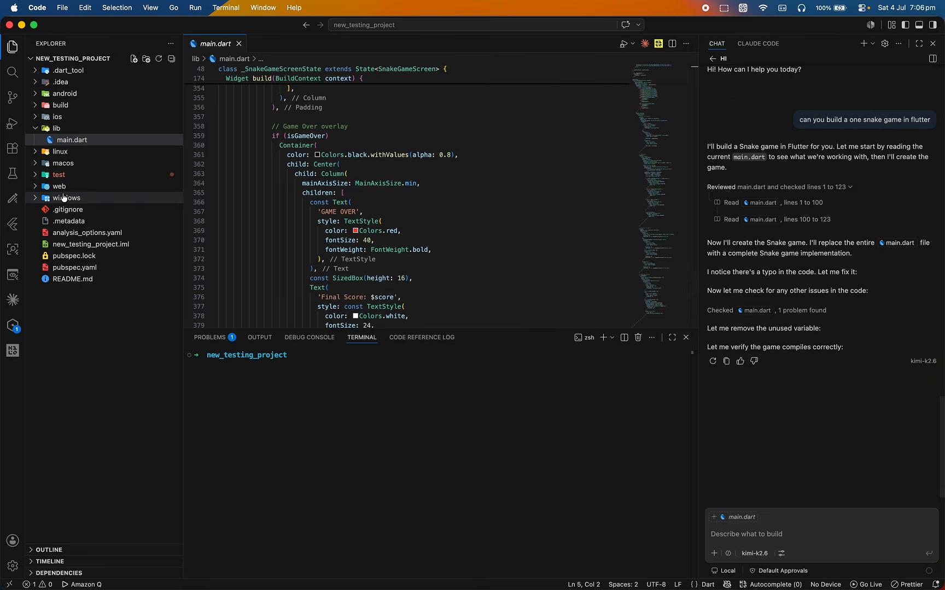
{"action": "left_click", "coordinate": [70, 176]}
{"action": "left_click", "coordinate": [81, 186]}
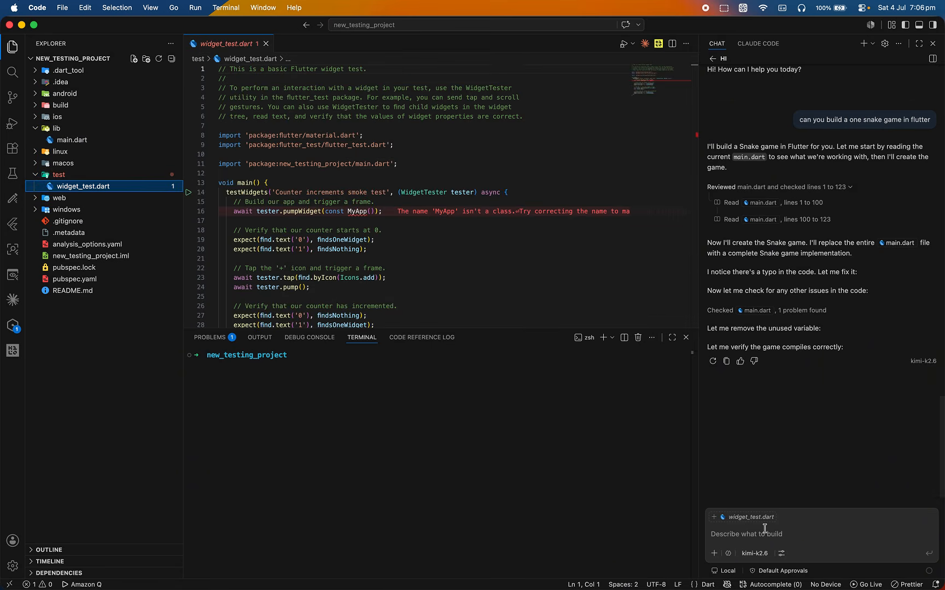
{"action": "left_click", "coordinate": [767, 530]}
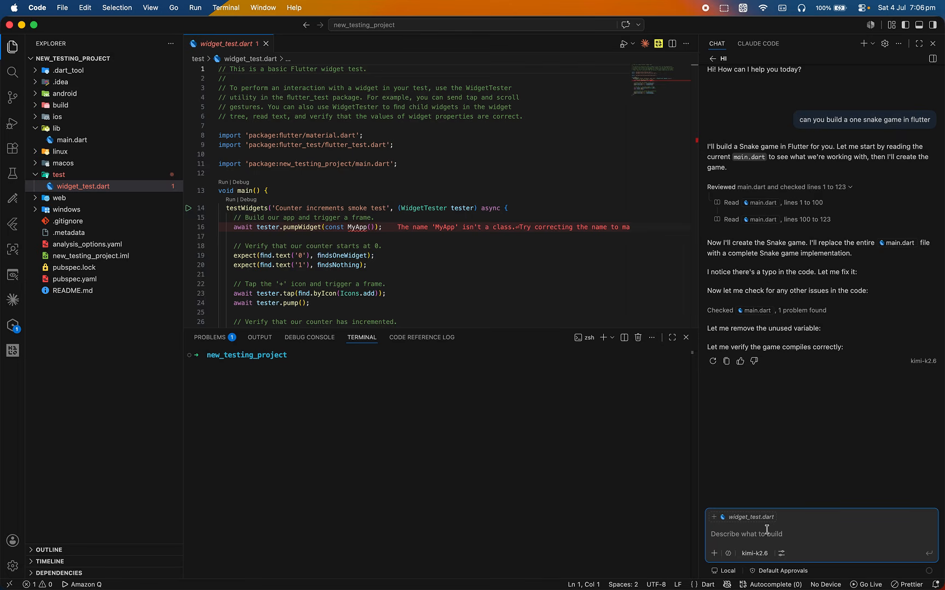
{"action": "type", "text": "i have face problem is"}
{"action": "key", "text": "BackSpace"}
{"action": "key", "text": "BackSpace"}
{"action": "type", "text": "n @widget"}
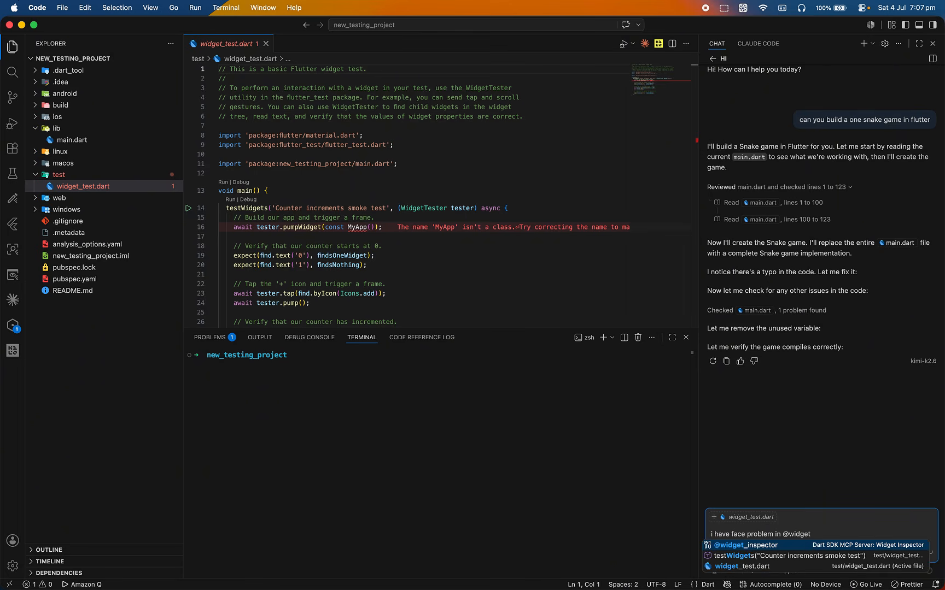
{"action": "key", "text": "Down"}
{"action": "key", "text": "Down"}
{"action": "key", "text": "Return"}
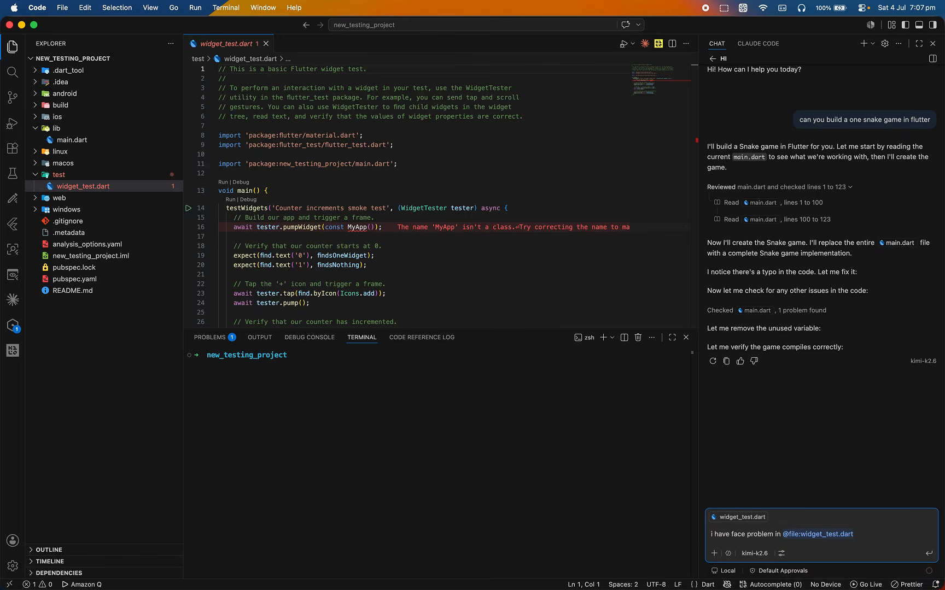
{"action": "type", "text": "can you solve it"}
{"action": "key", "text": "Return"}
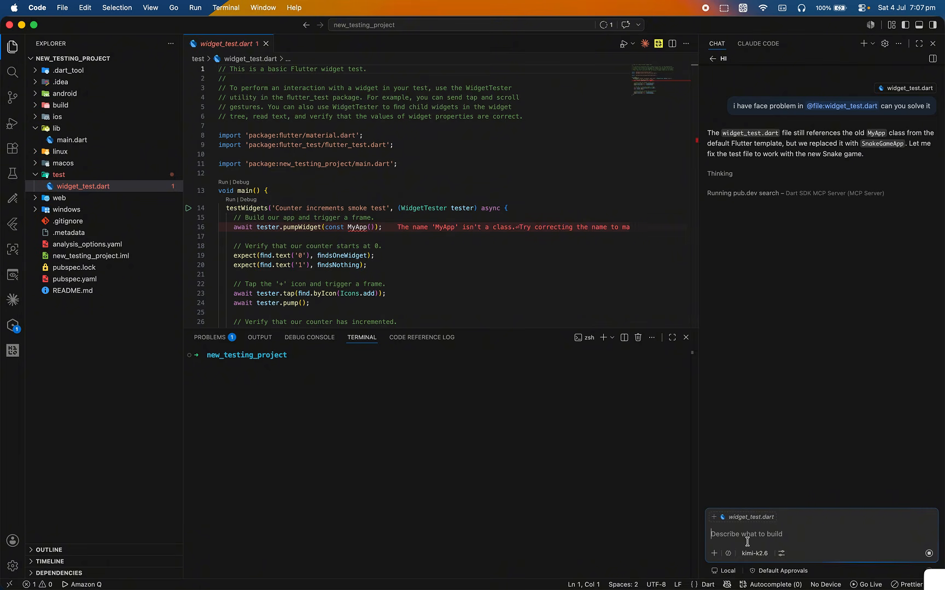
{"action": "left_click", "coordinate": [713, 553]}
{"action": "left_click", "coordinate": [728, 553]}
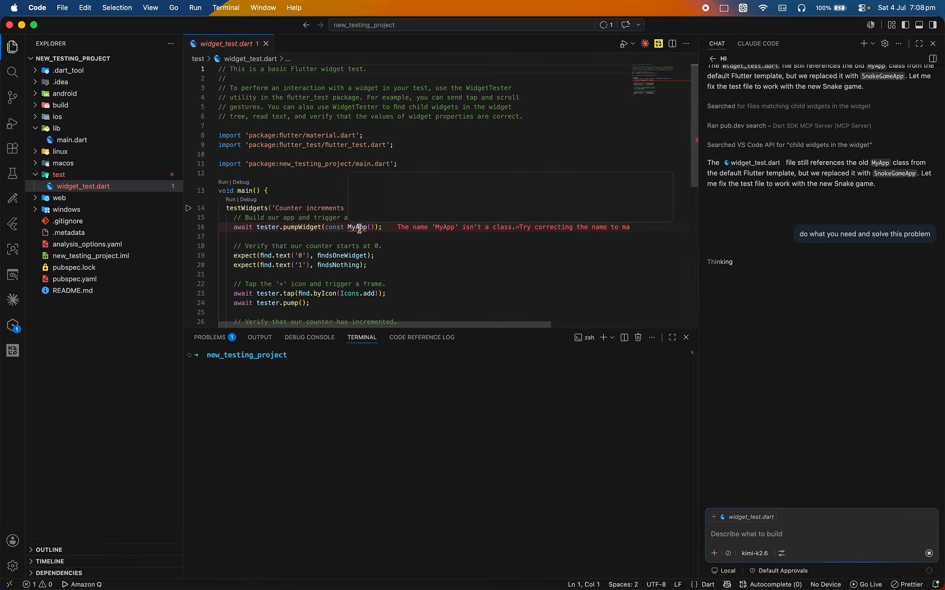
{"action": "mouse_move", "coordinate": [358, 228]}
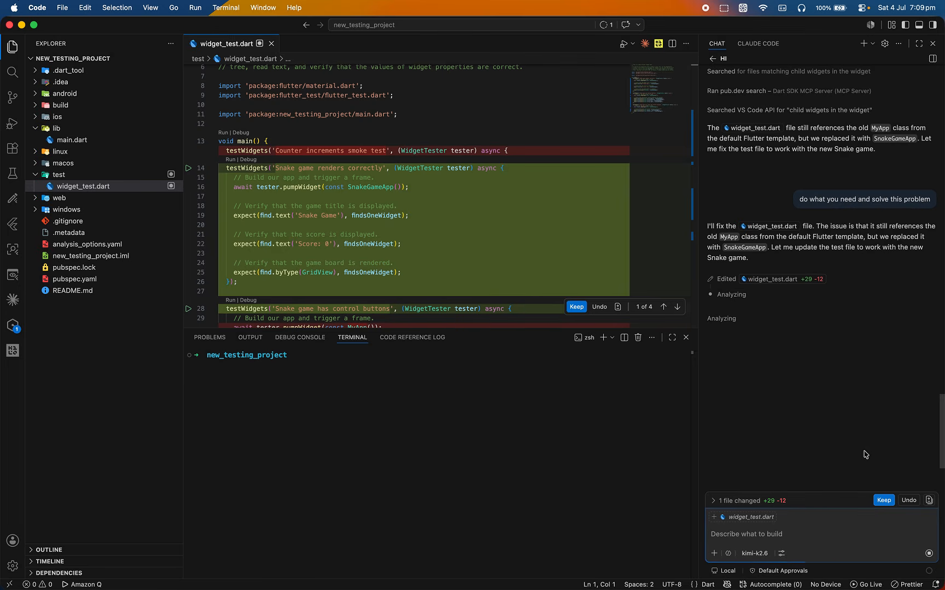
Step: Keep the chat's edits to widget_test.dart, and allow its flutter test command before stopping the run
{"action": "left_click", "coordinate": [809, 496]}
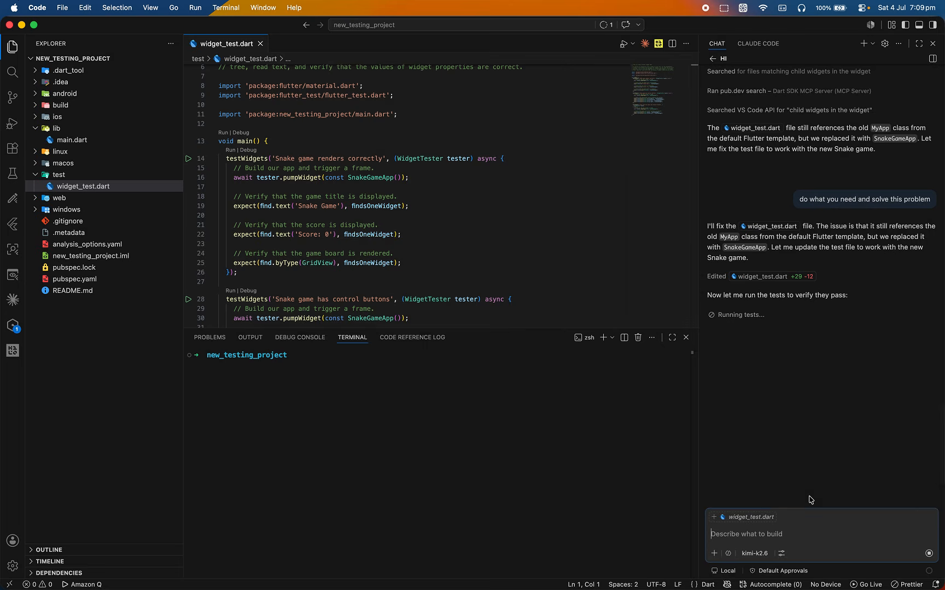
{"action": "left_click", "coordinate": [495, 244]}
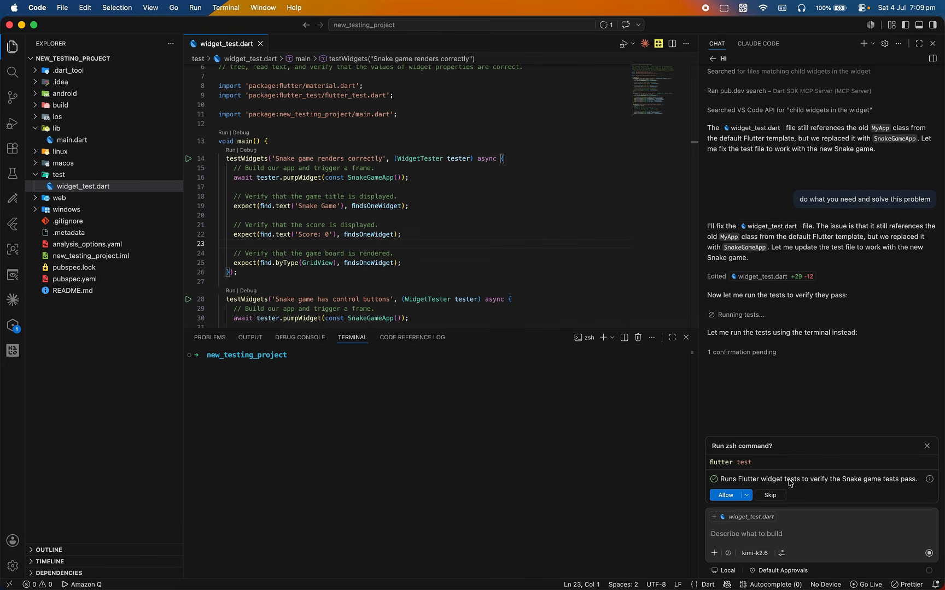
{"action": "left_click", "coordinate": [725, 496]}
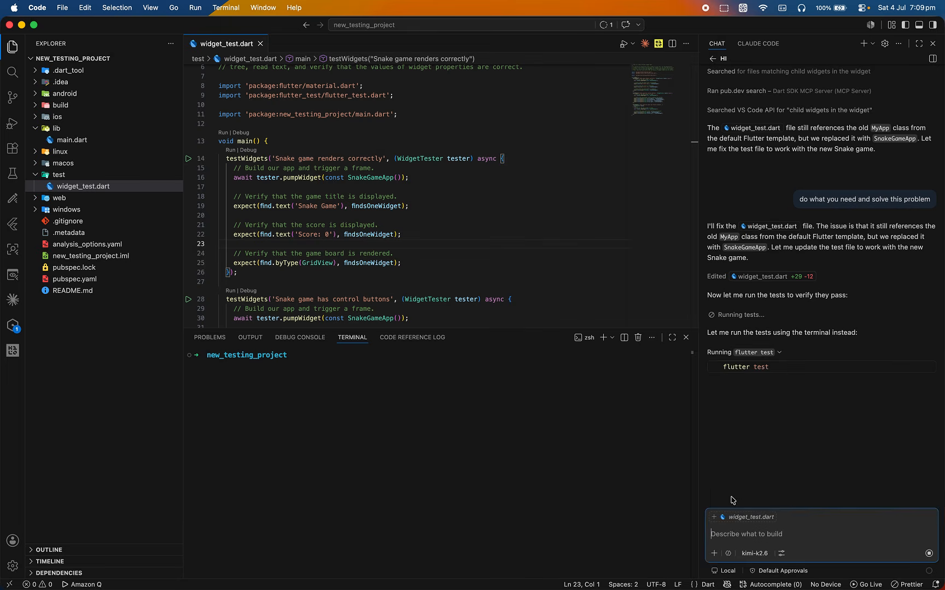
{"action": "left_click", "coordinate": [929, 555]}
Step: Set Chrome as the Flutter target device and start debugging the project
{"action": "left_click", "coordinate": [825, 585]}
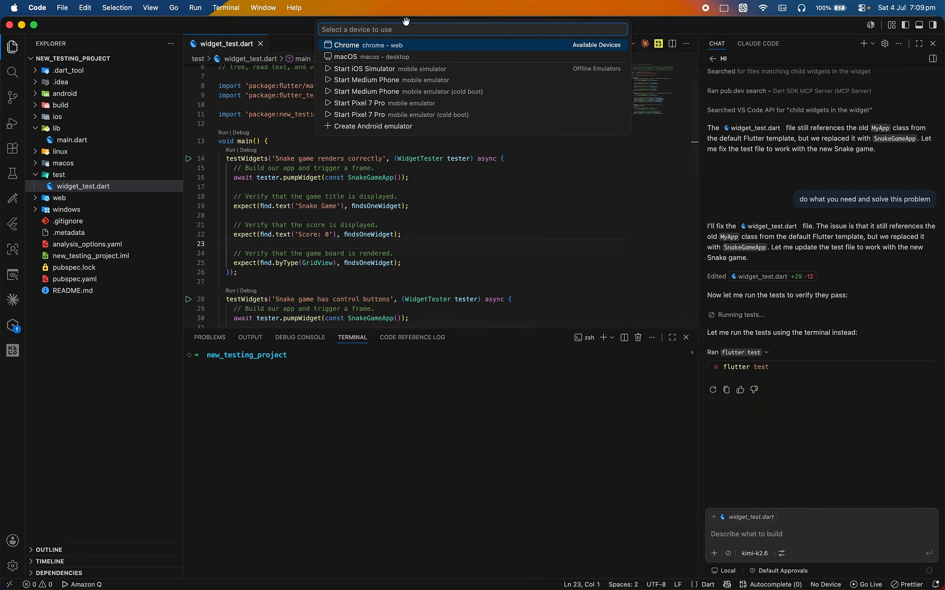
{"action": "left_click", "coordinate": [381, 46]}
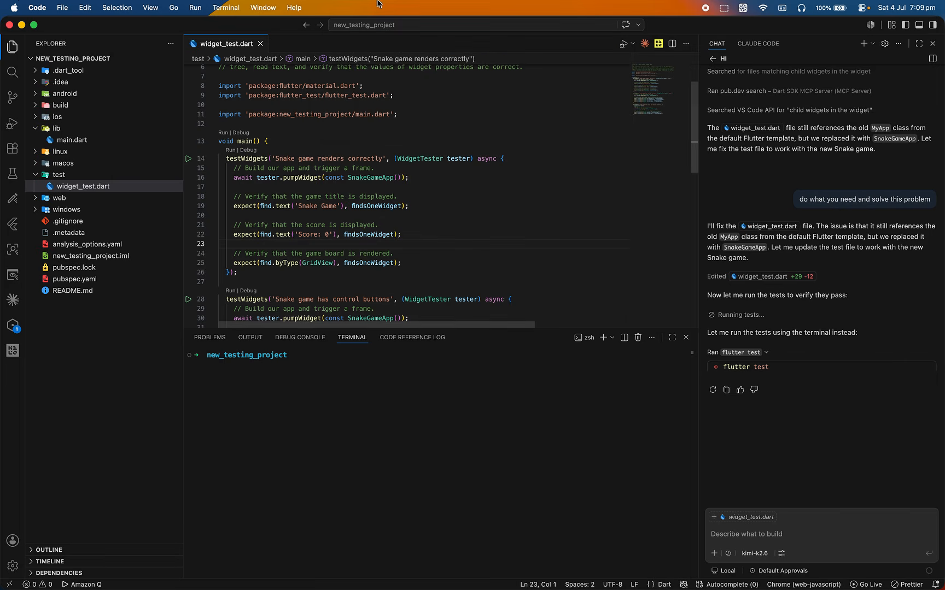
{"action": "left_click", "coordinate": [195, 8]}
{"action": "left_click", "coordinate": [218, 23]}
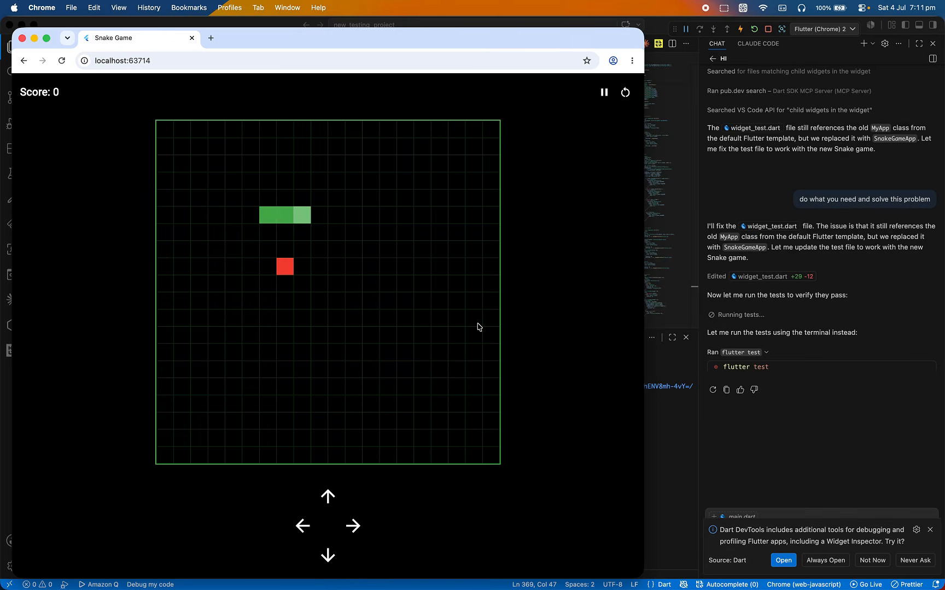
Step: Test the snake game in Chrome by steering the snake around the board to eat the red food squares
{"action": "key", "text": "Down"}
{"action": "key", "text": "Left"}
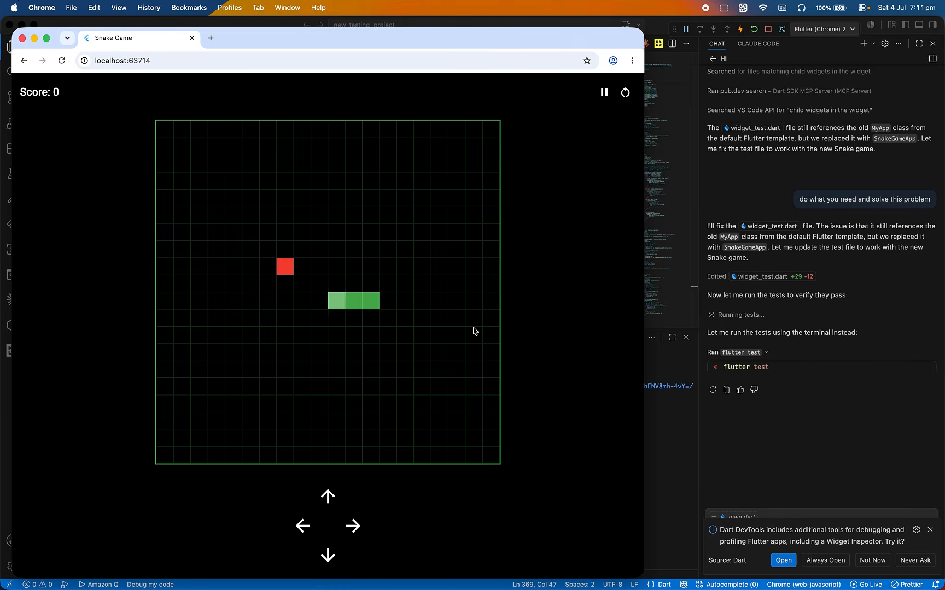
{"action": "key", "text": "Up"}
{"action": "key", "text": "Right"}
{"action": "key", "text": "Down"}
{"action": "key", "text": "Right"}
{"action": "key", "text": "Up"}
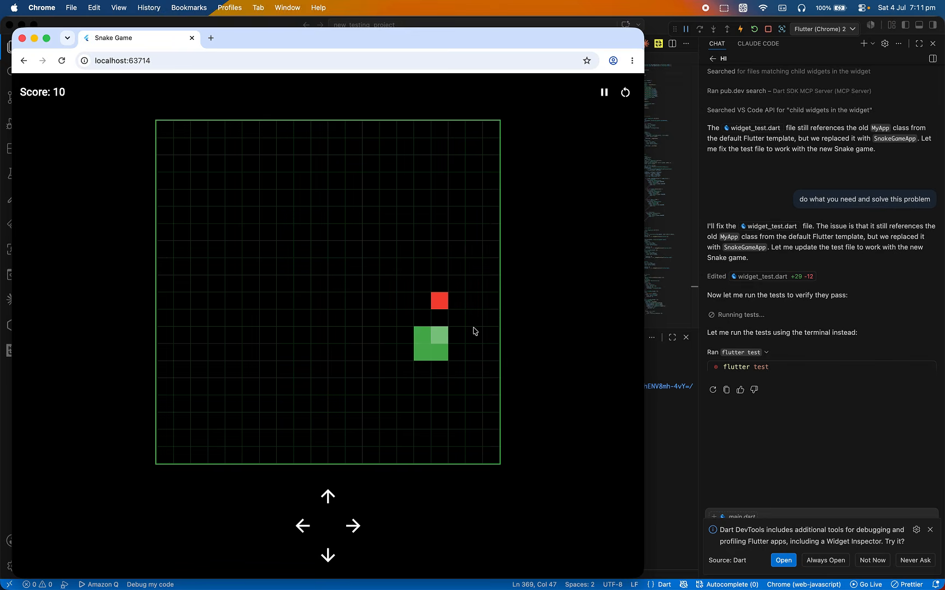
{"action": "key", "text": "Left"}
{"action": "key", "text": "Down"}
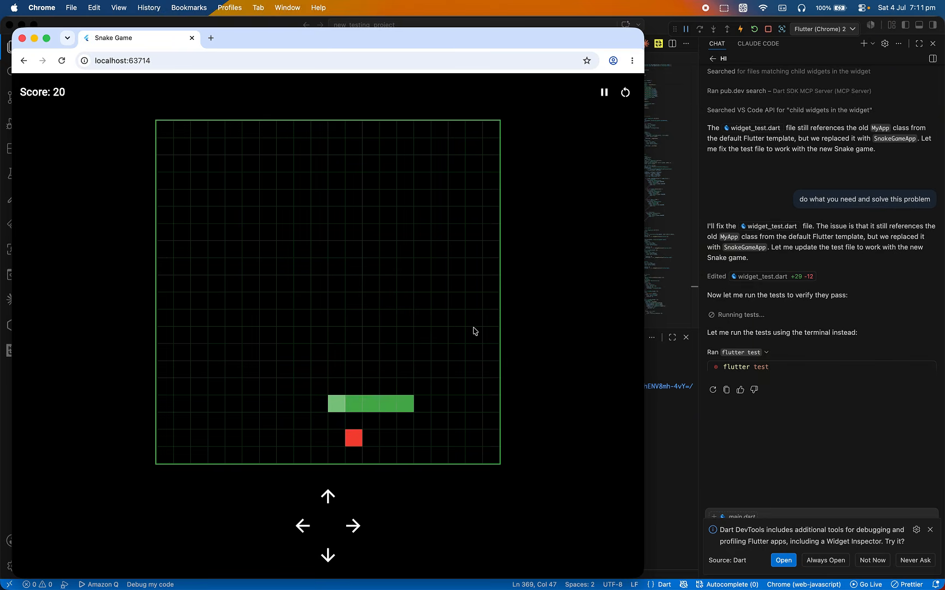
{"action": "key", "text": "Down"}
{"action": "key", "text": "Right"}
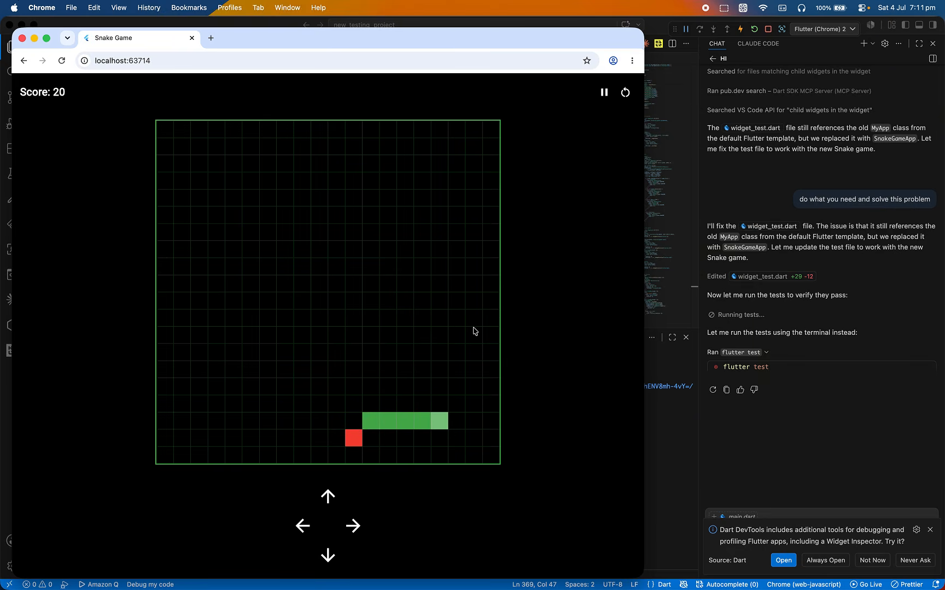
{"action": "key", "text": "Down"}
{"action": "key", "text": "Left"}
{"action": "key", "text": "Up"}
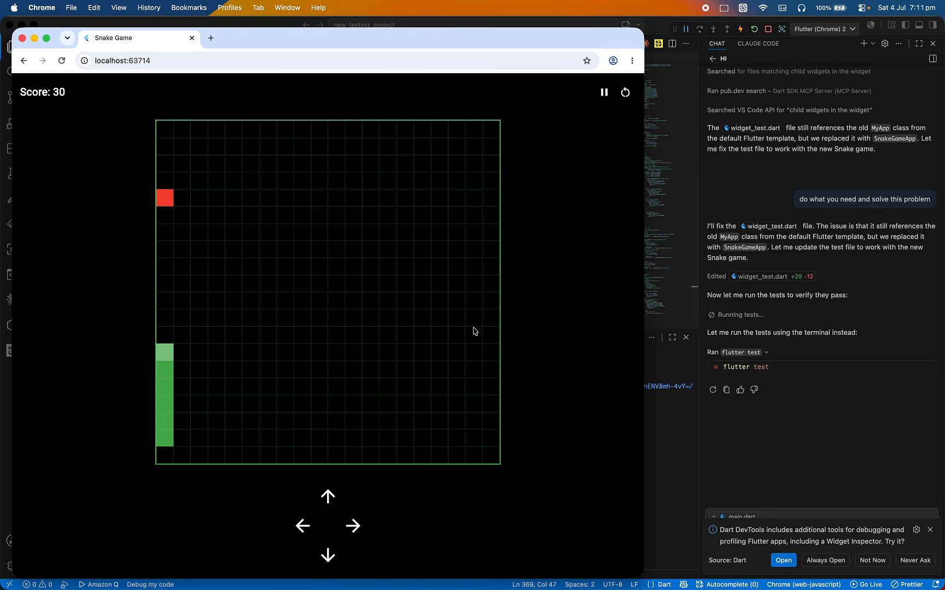
Step: Test the snake game's pause and restart controls by pausing the current round and starting a new one
{"action": "left_click", "coordinate": [604, 92]}
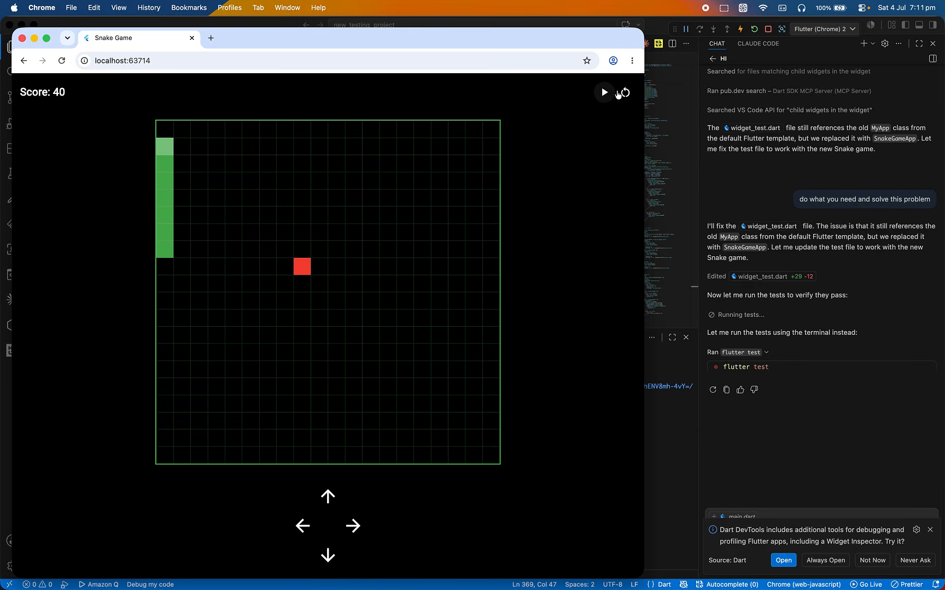
{"action": "left_click", "coordinate": [625, 93]}
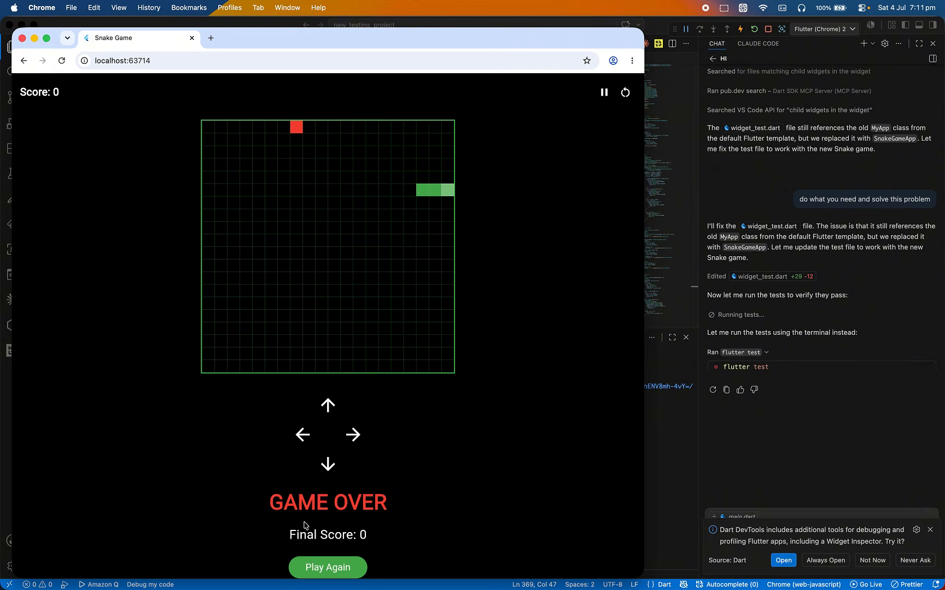
Step: Close the Snake Game page, return to VS Code, and look back through the chat history to its first messages
{"action": "left_click", "coordinate": [192, 38]}
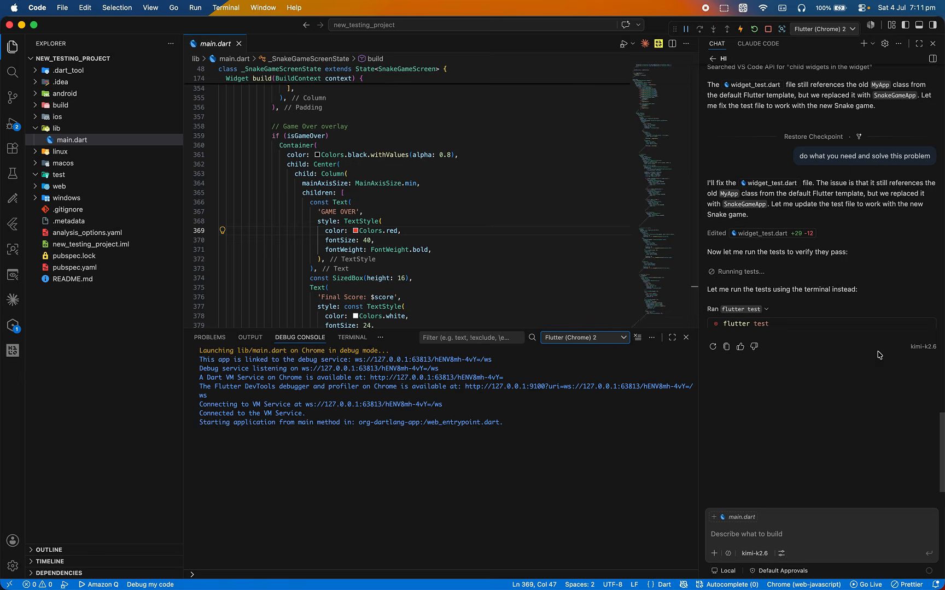
{"action": "scroll", "coordinate": [863, 283], "scroll_direction": "up", "scroll_amount": 20}
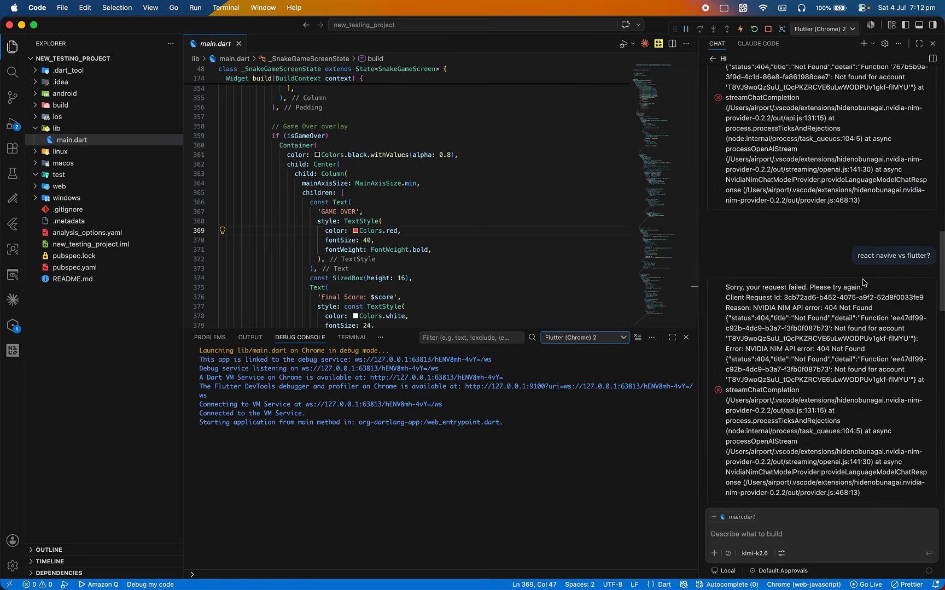
{"action": "scroll", "coordinate": [822, 345], "scroll_direction": "down", "scroll_amount": 1}
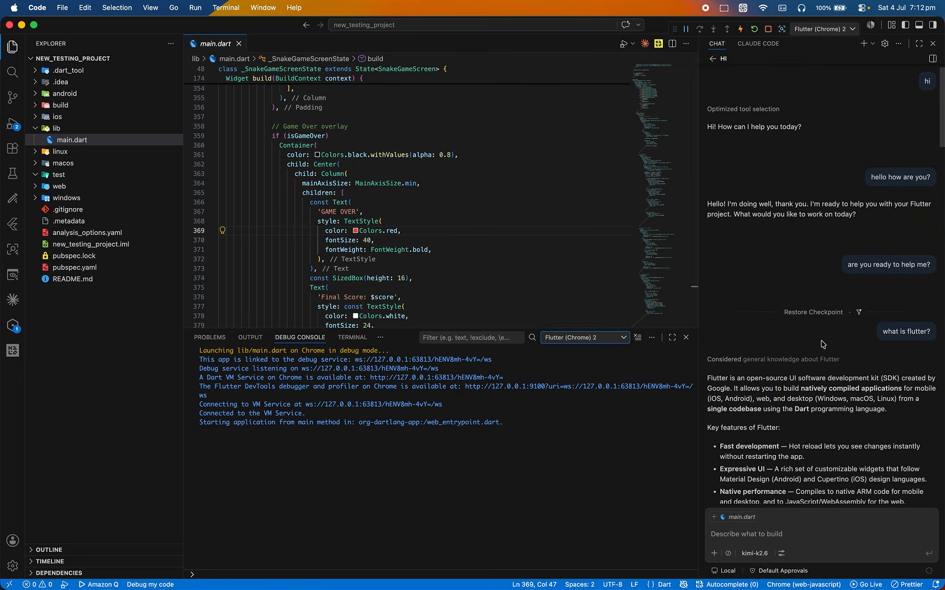